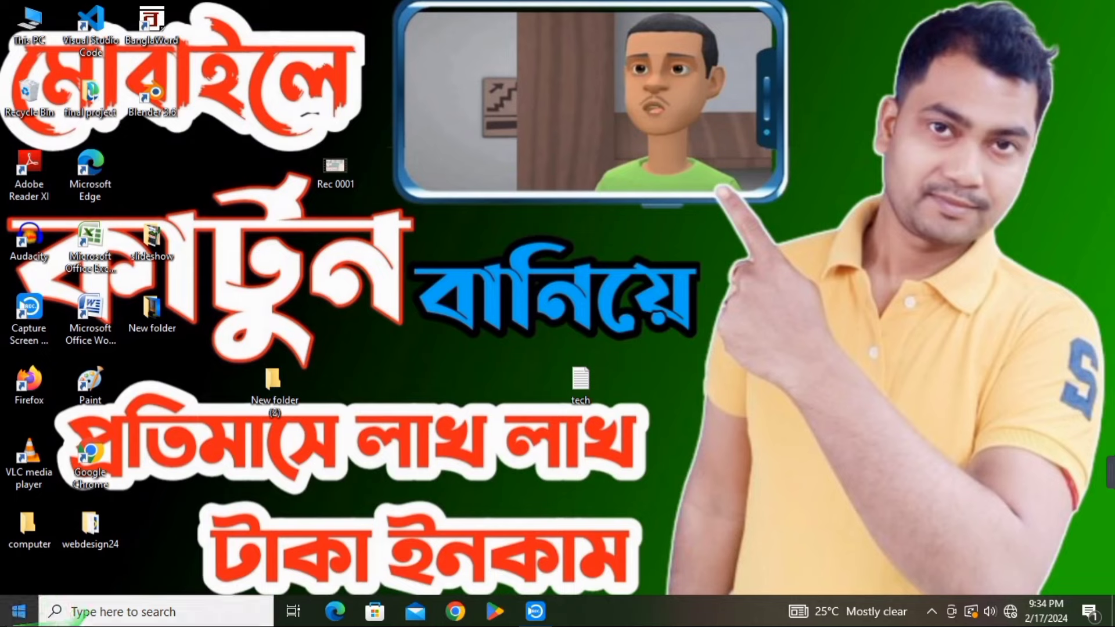
Step: Open the Windows Start menu from the taskbar to see the installed programs
click(19, 622)
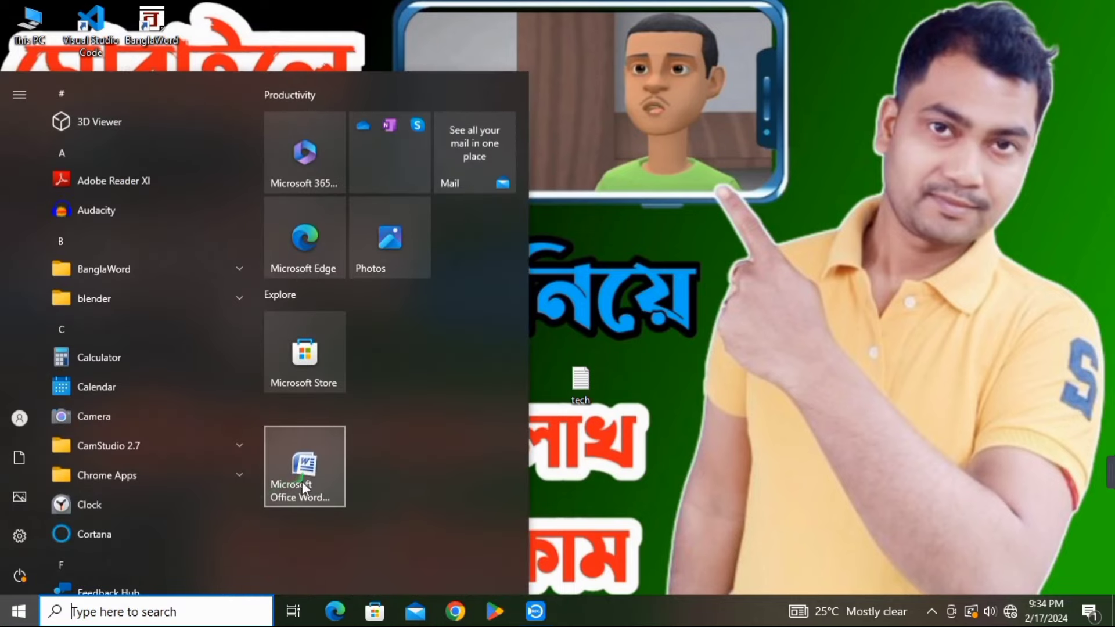
Step: Start Microsoft Office Word from the Start menu, opening blank Document1
click(284, 472)
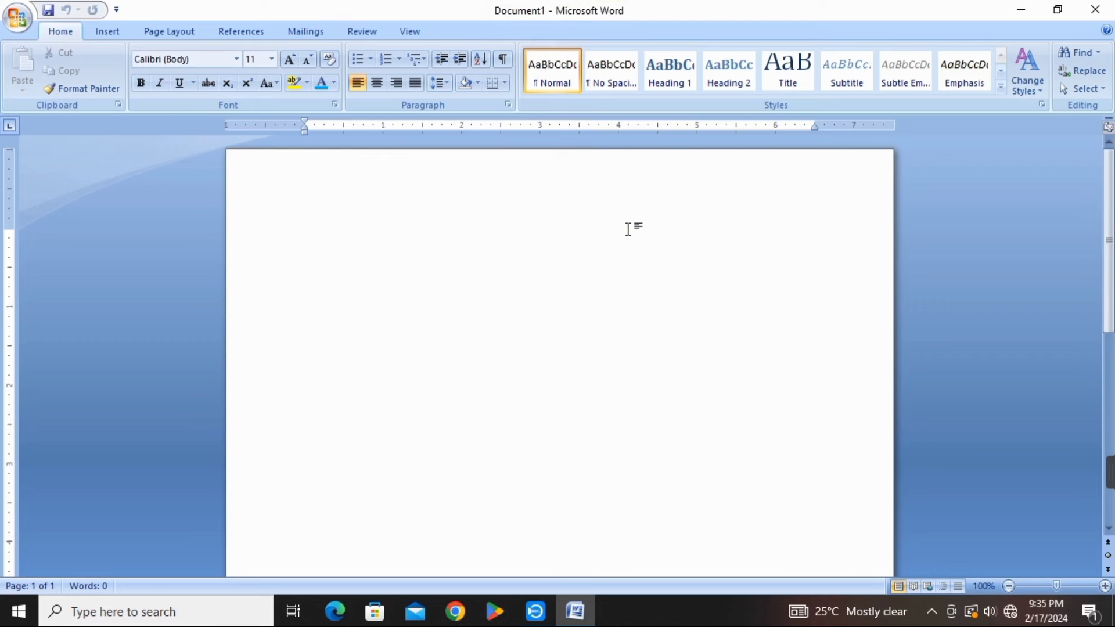
Step: Type and undo filler text twice, leaving the line 'ljklkjjikhjkjk;' on the page
text(khjknjihbi)
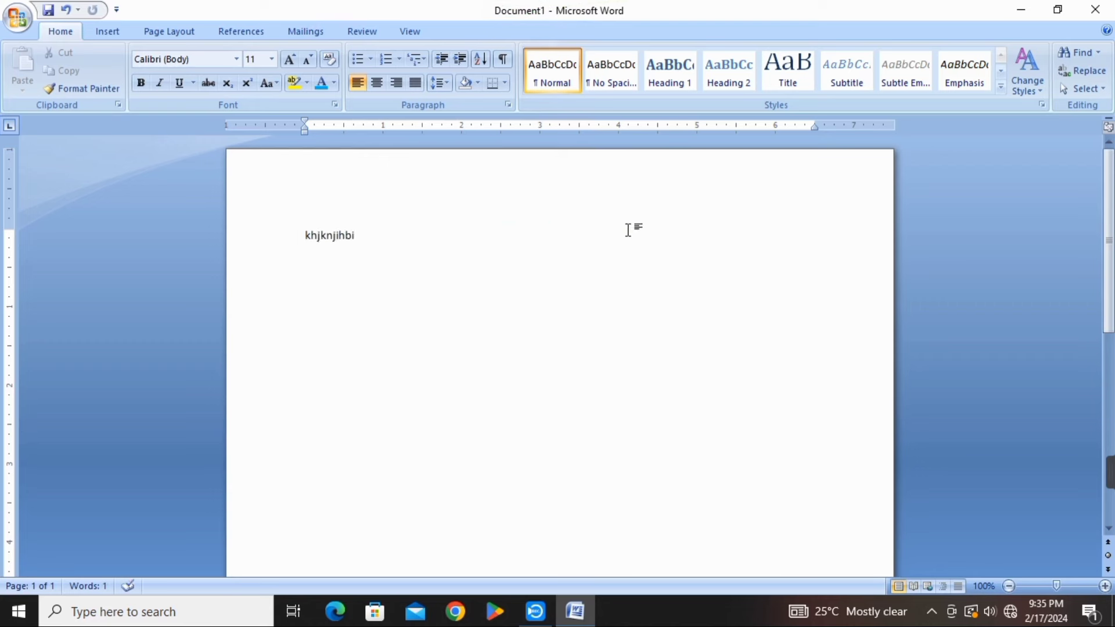
key(ctrl+z)
key(ctrl+z)
text(khjkh)
key(ctrl+z)
key(ctrl+z)
key(ctrl+z)
text(ljklkjjikhjkjk;)
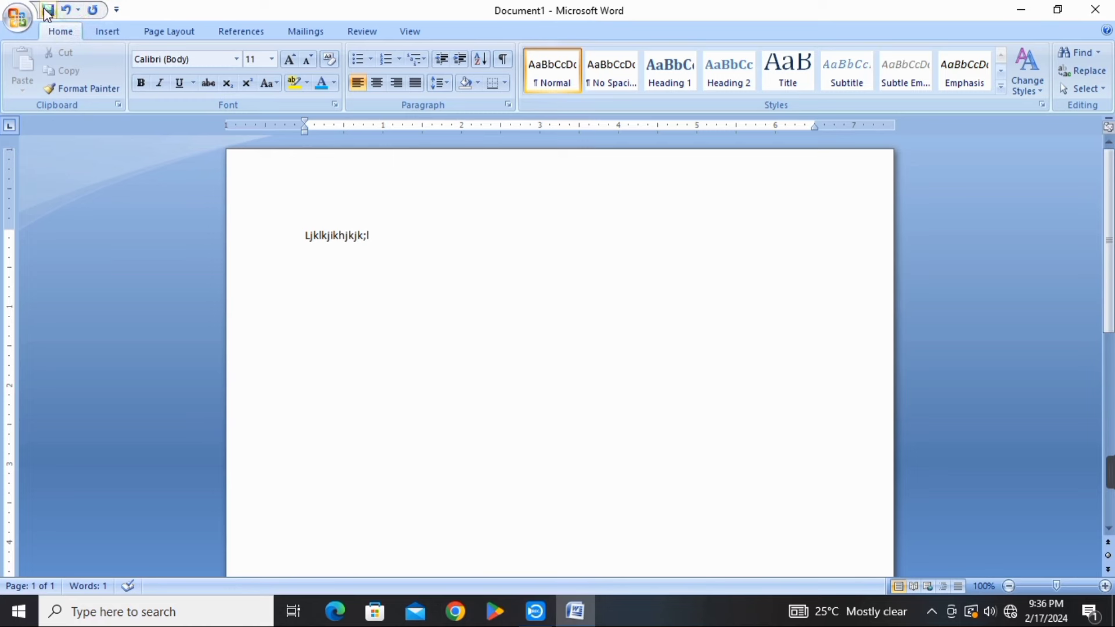
Step: Add New to the Quick Access Toolbar and use it to create blank Document2
click(10, 18)
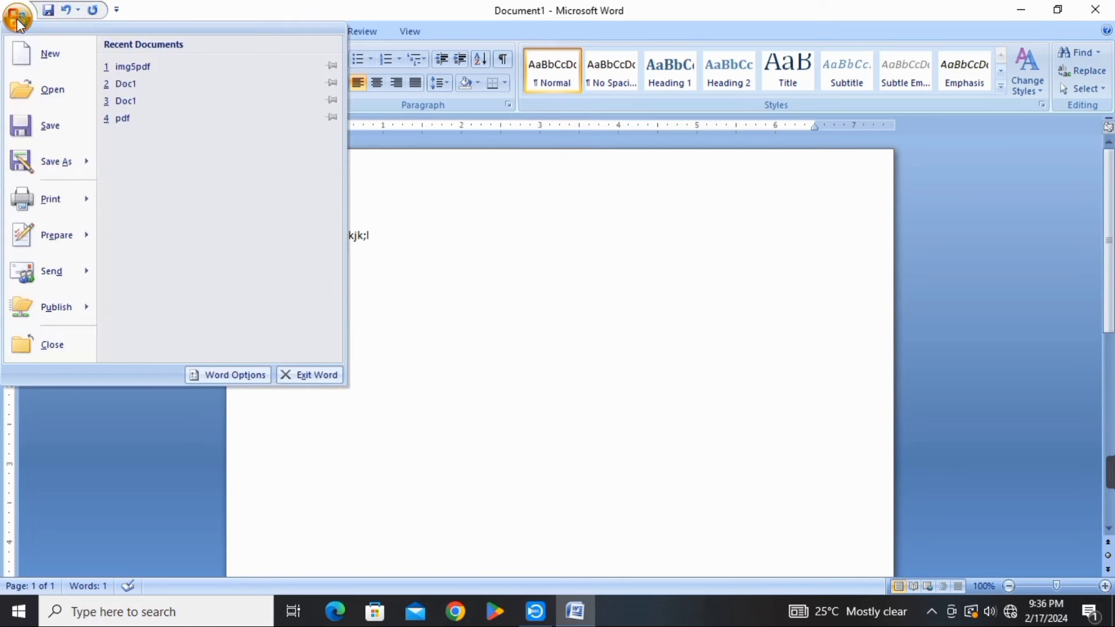
click(351, 167)
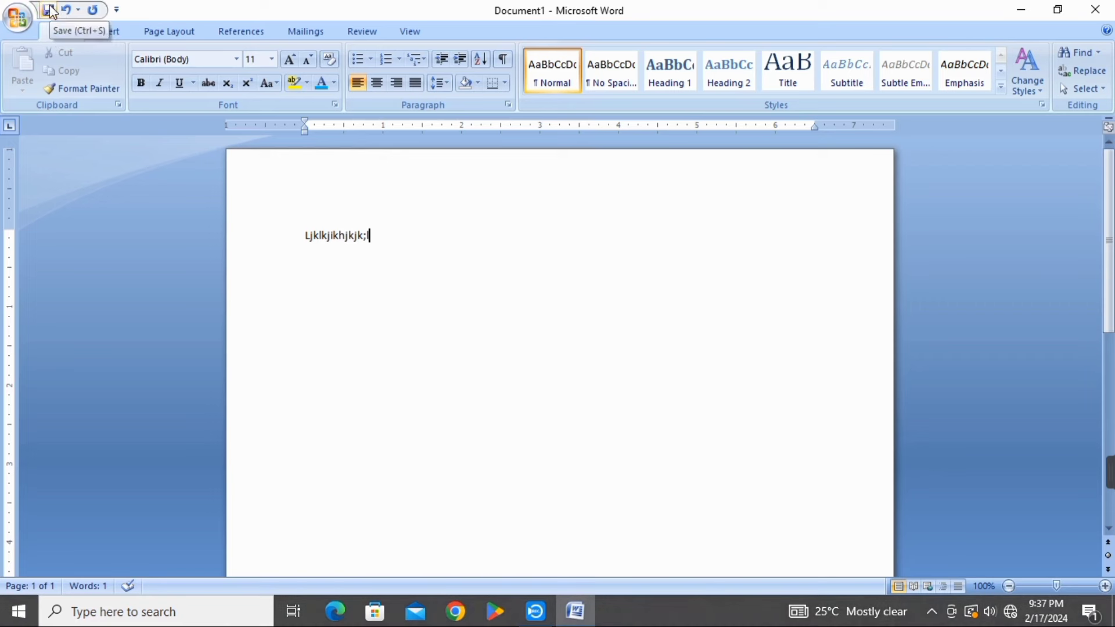
click(117, 10)
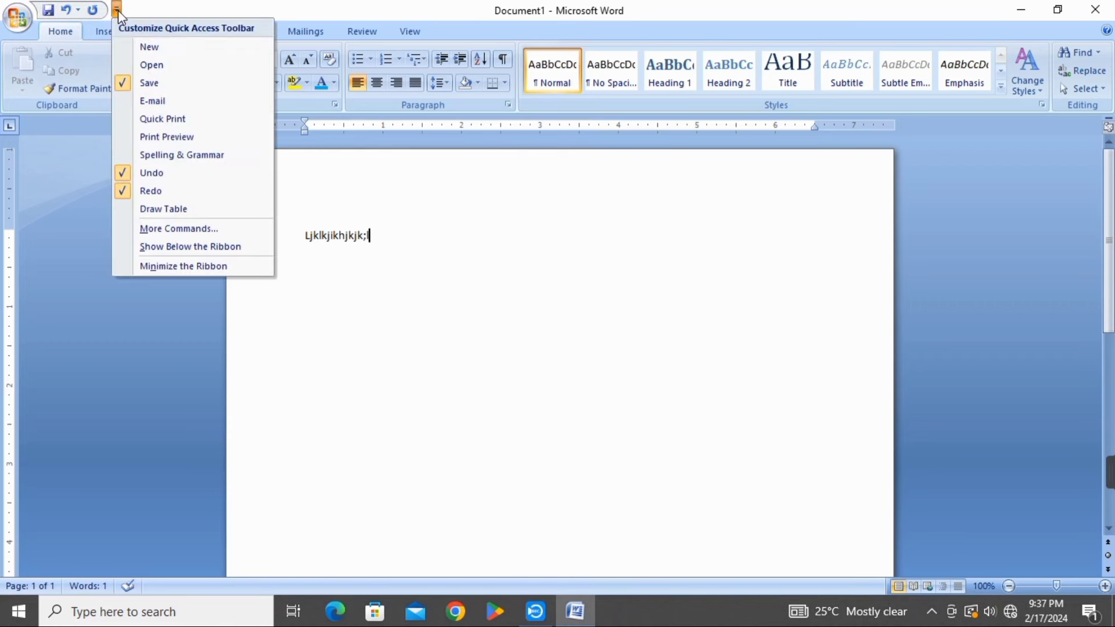
click(134, 51)
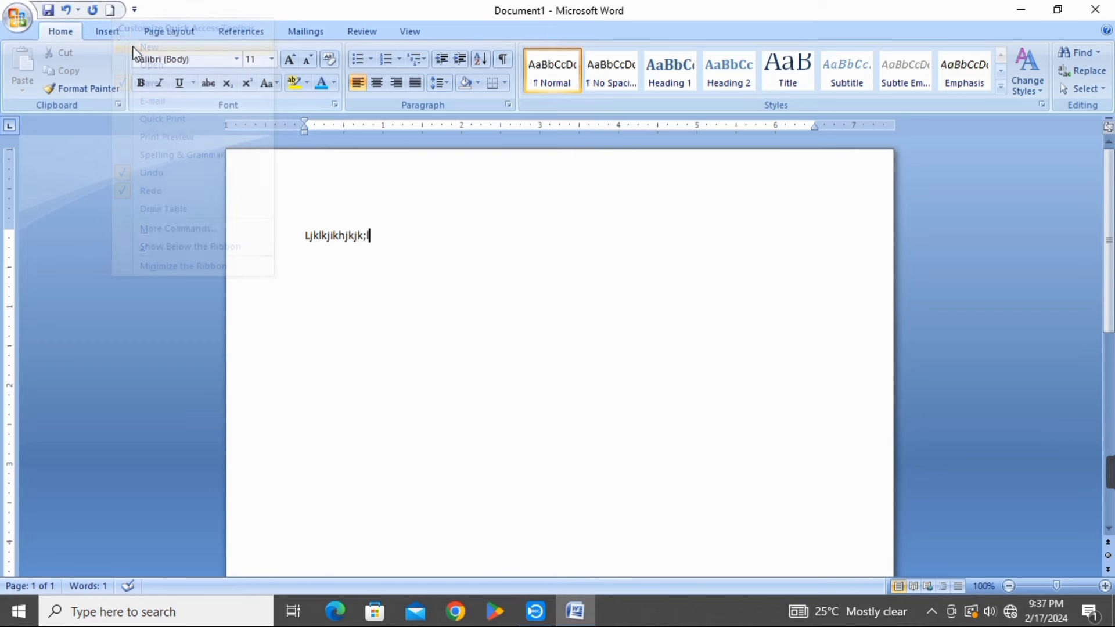
click(109, 10)
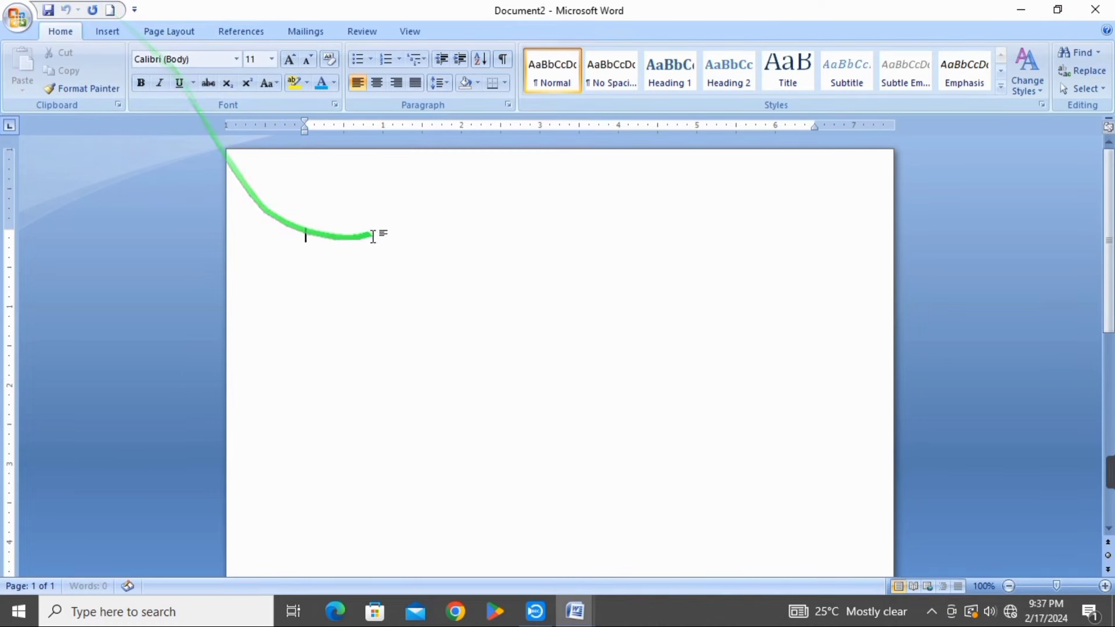
Step: Remove the New command from the Quick Access Toolbar again
click(135, 9)
click(134, 10)
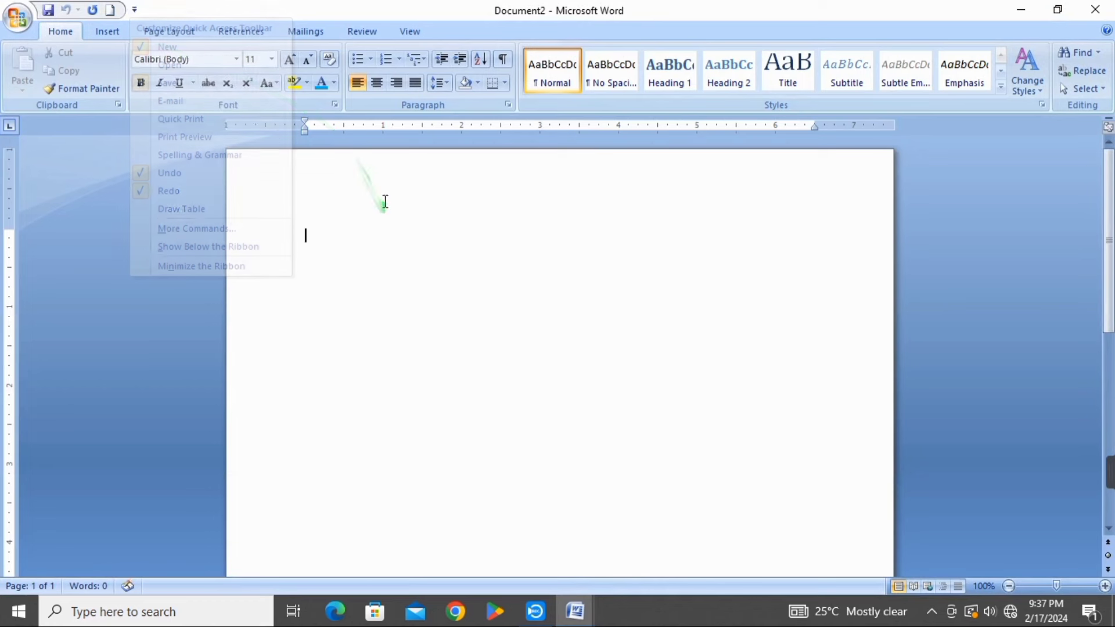
click(135, 9)
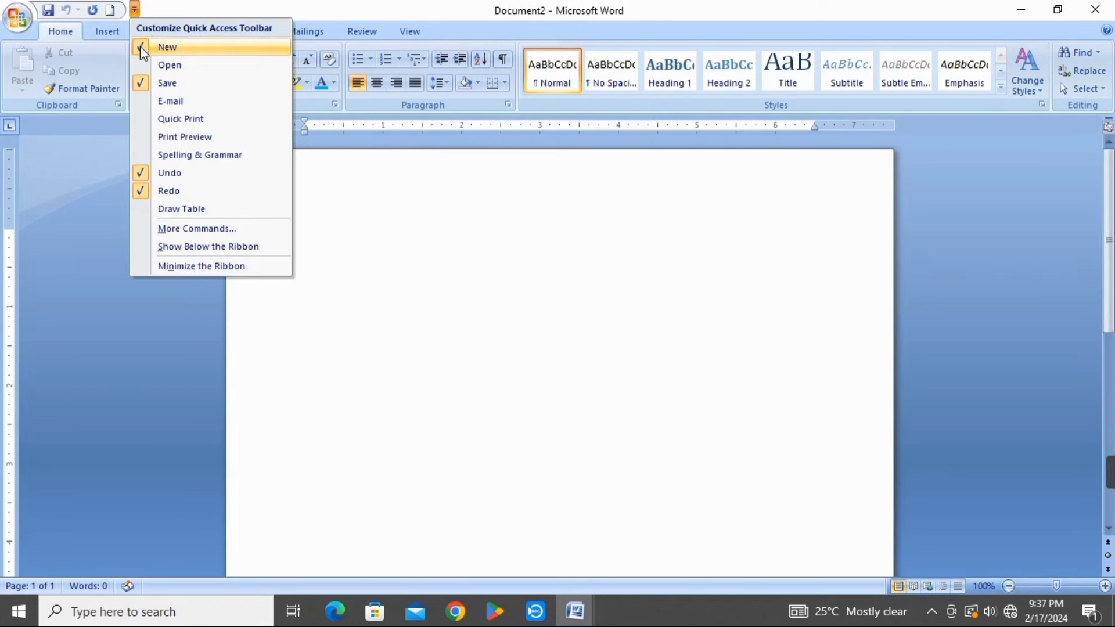
click(141, 46)
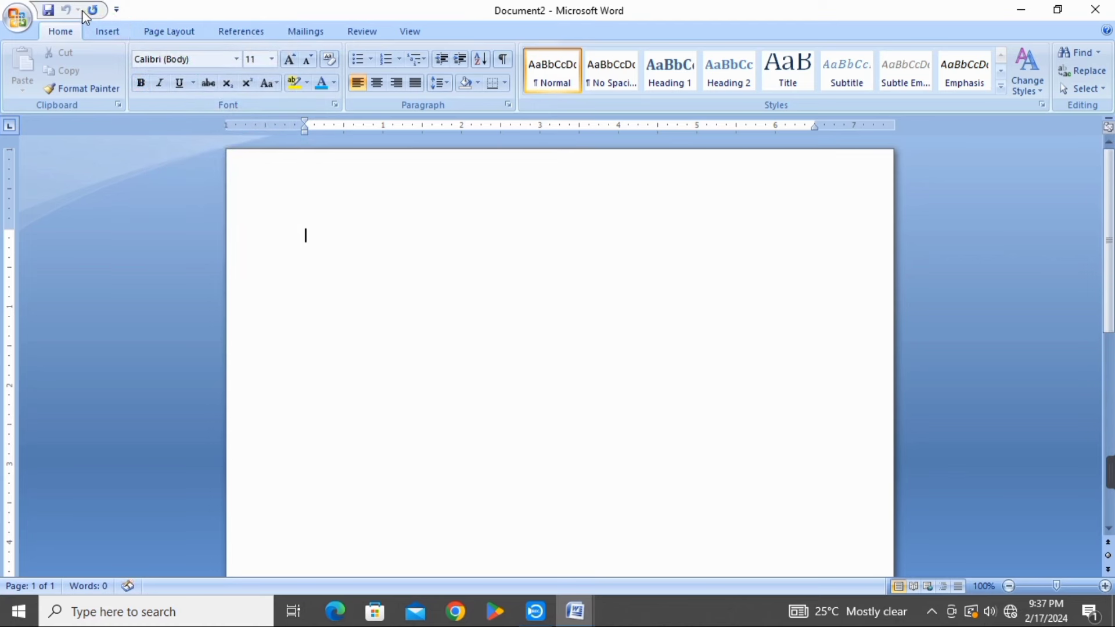
click(16, 22)
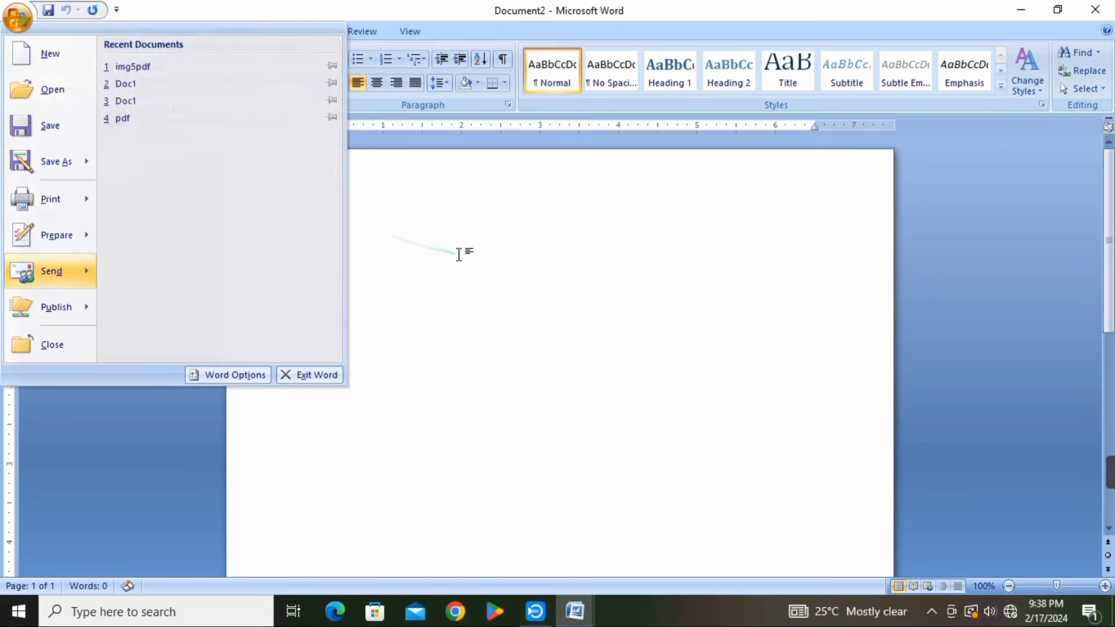
click(457, 251)
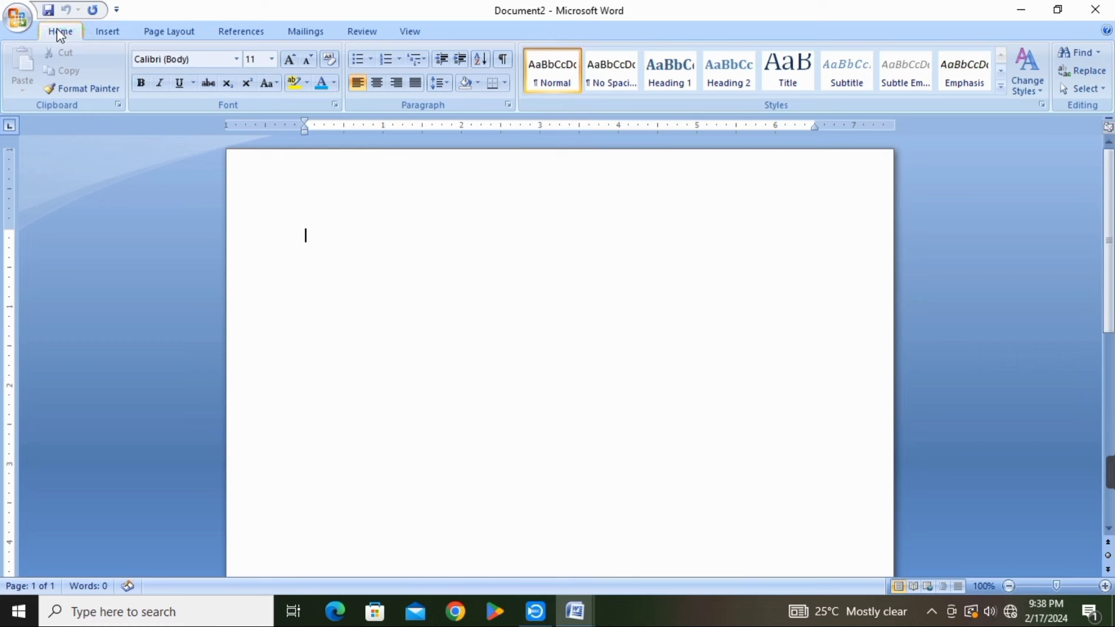
click(104, 31)
click(161, 34)
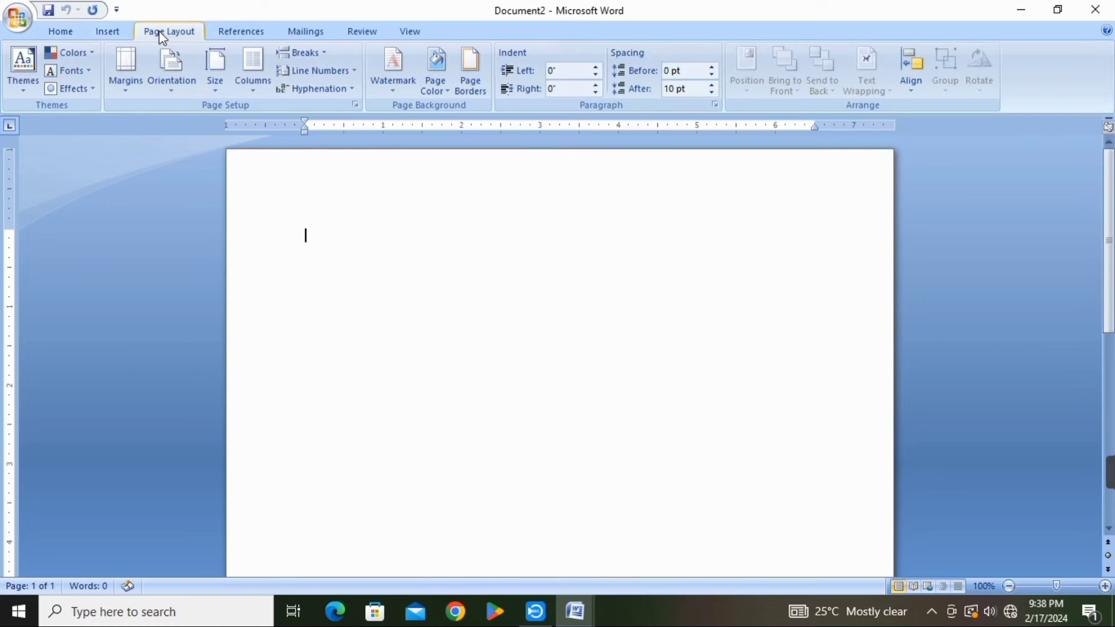
click(238, 31)
click(307, 31)
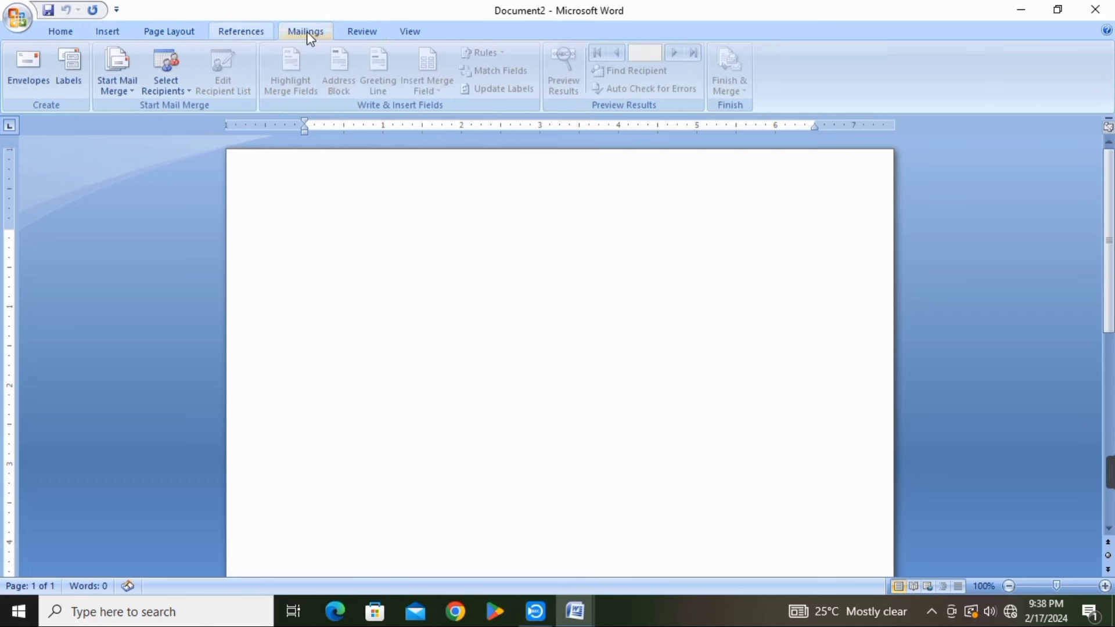
click(360, 31)
click(409, 32)
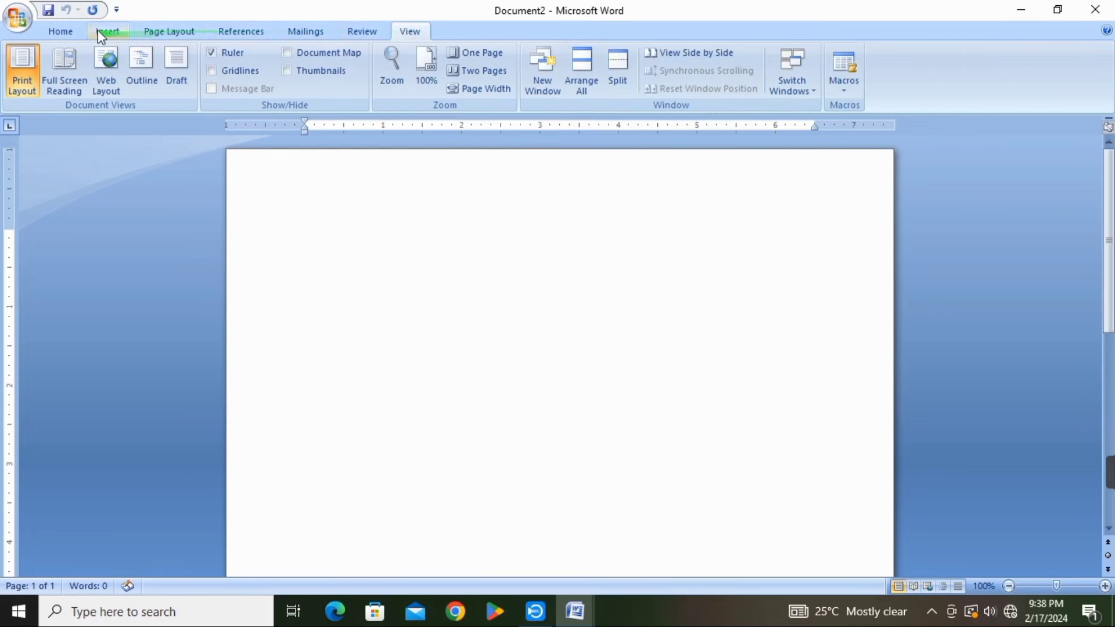
click(58, 33)
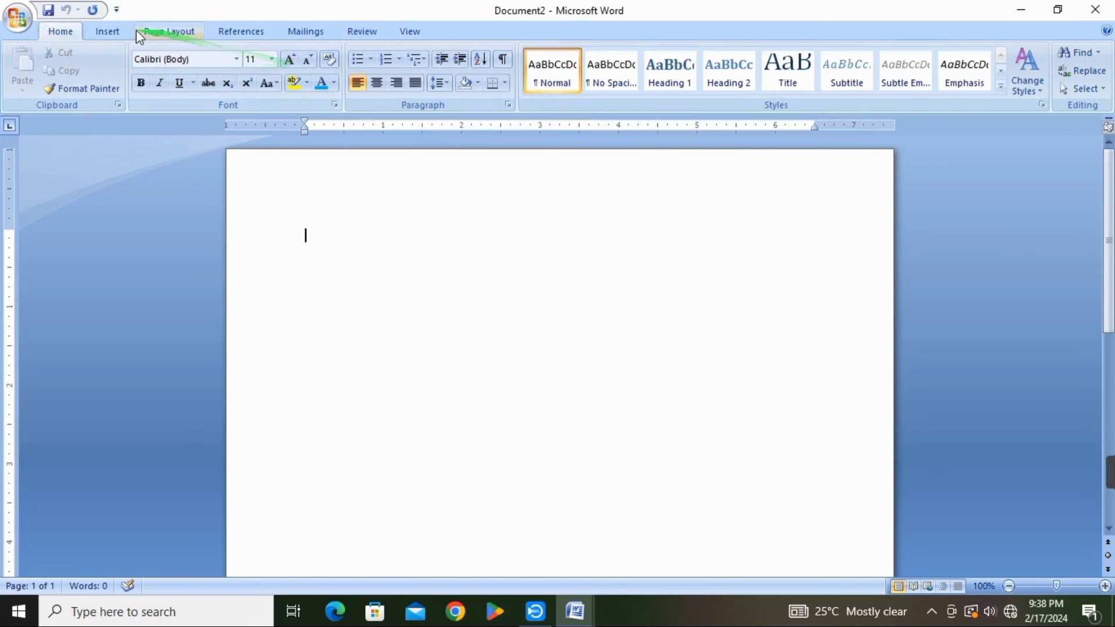
click(107, 32)
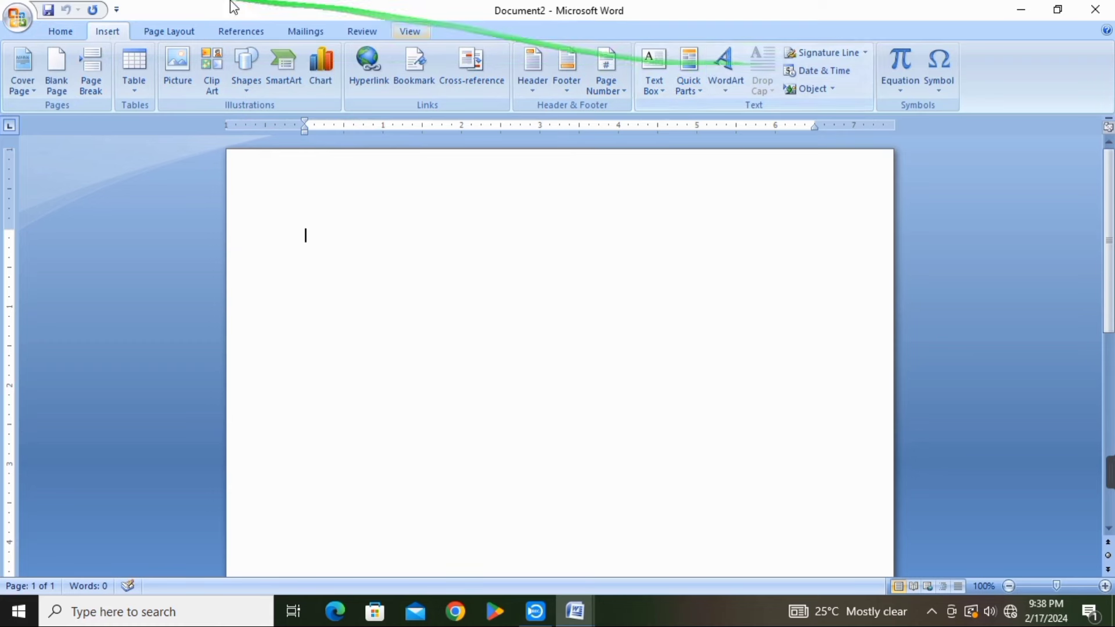
click(173, 30)
click(61, 31)
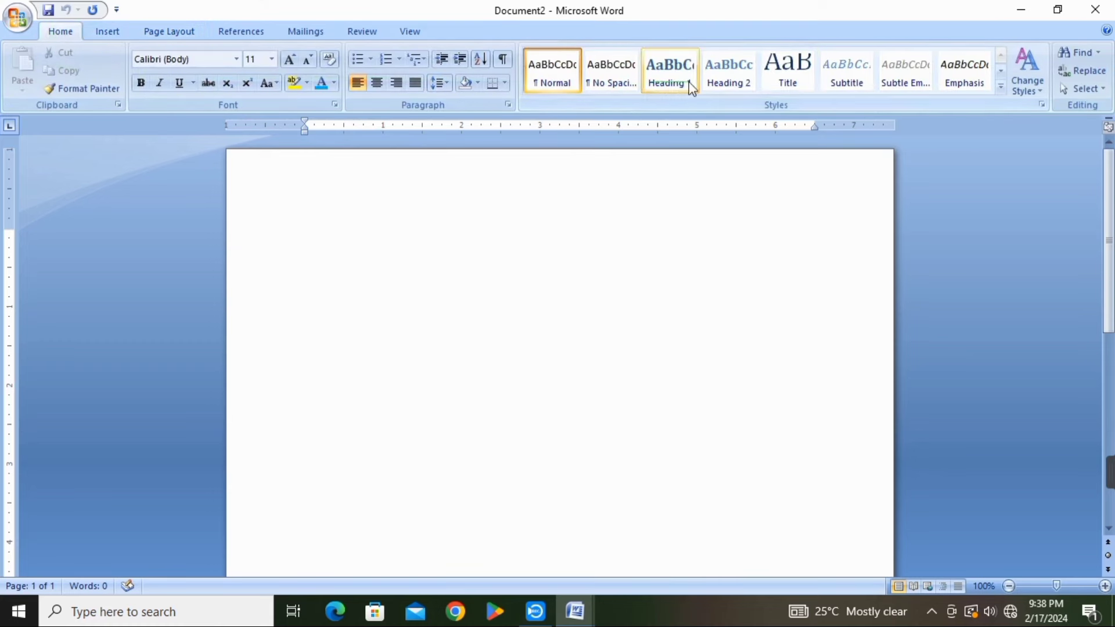
click(106, 33)
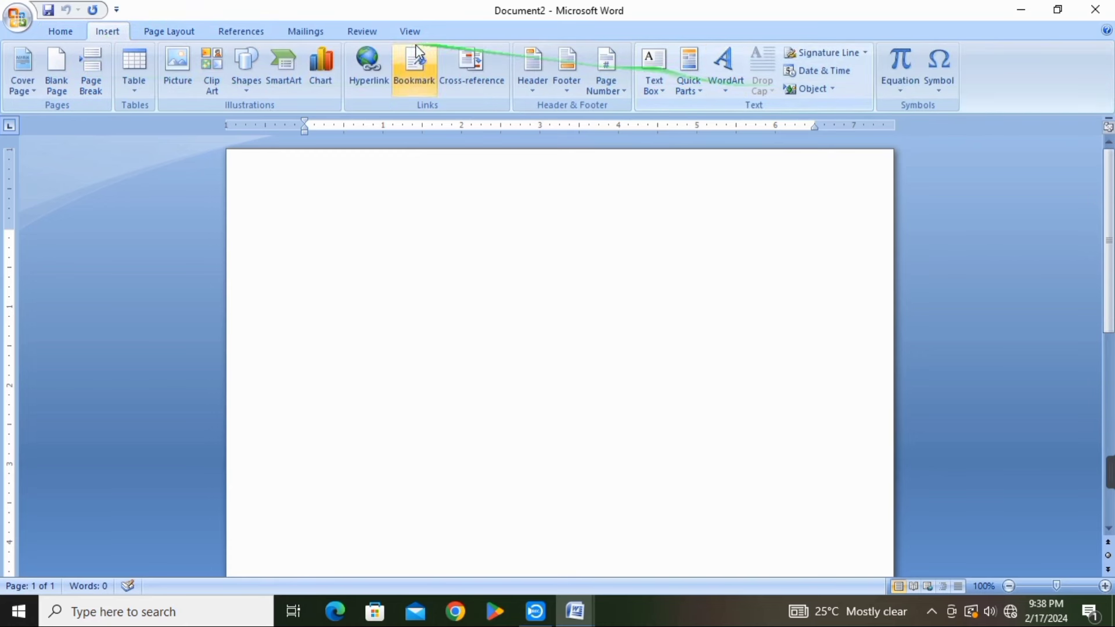
click(68, 31)
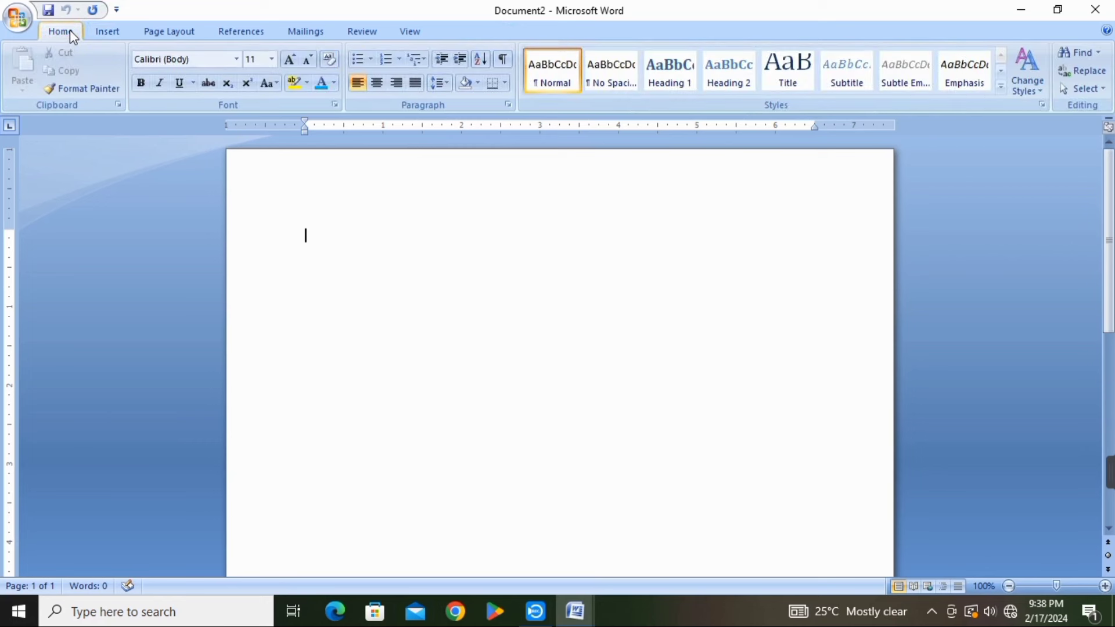
click(100, 31)
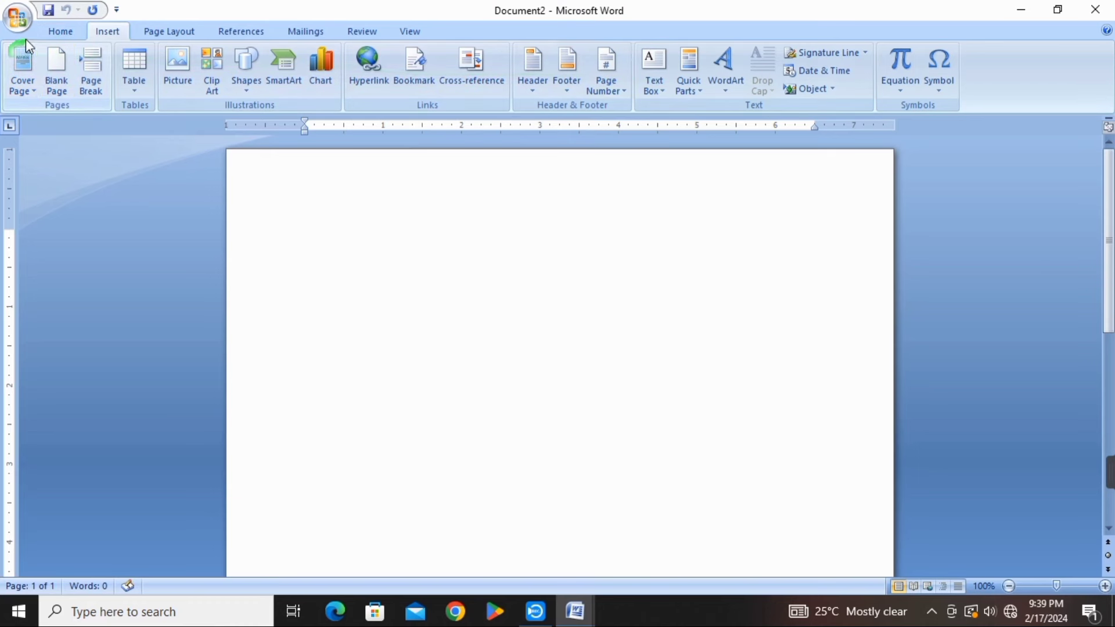
click(61, 33)
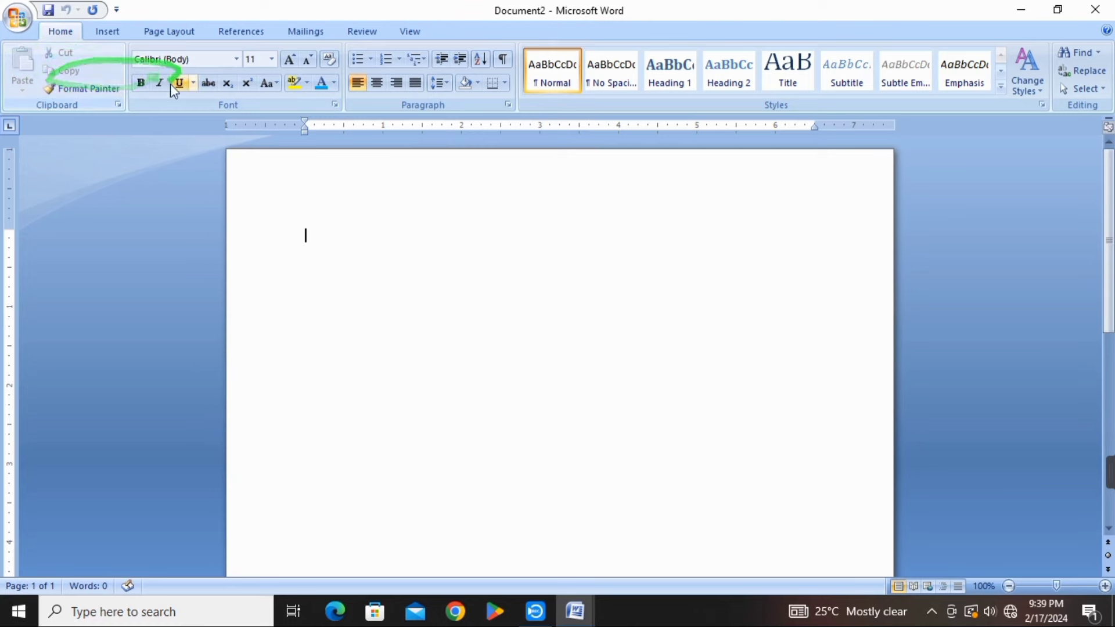
Step: Turn on Format Painter and Underline, then show the empty Office Clipboard pane
click(87, 90)
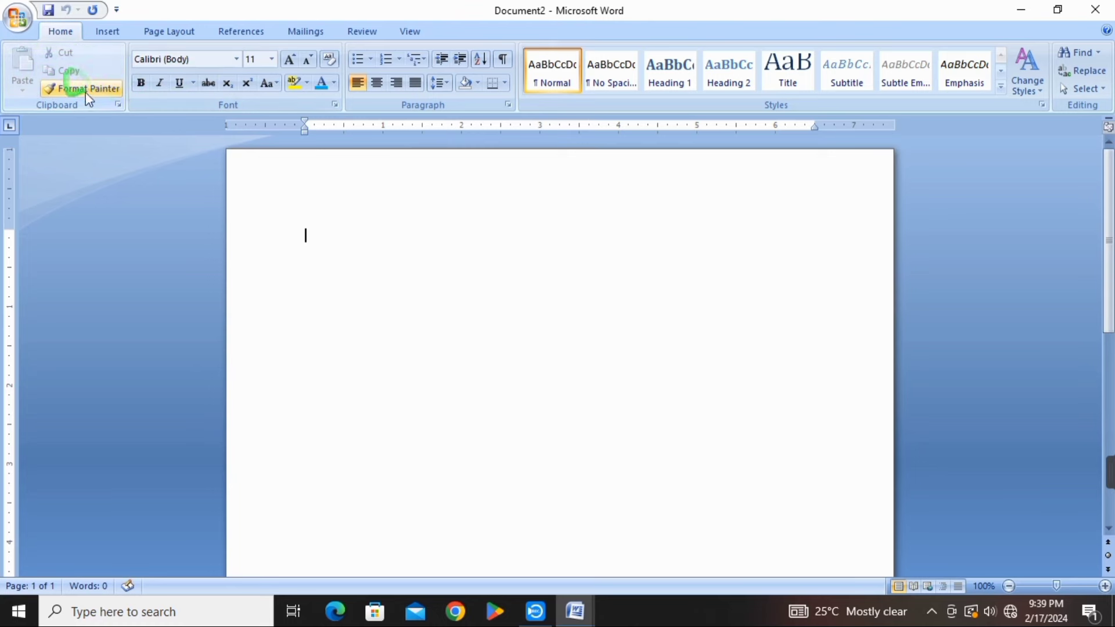
click(180, 83)
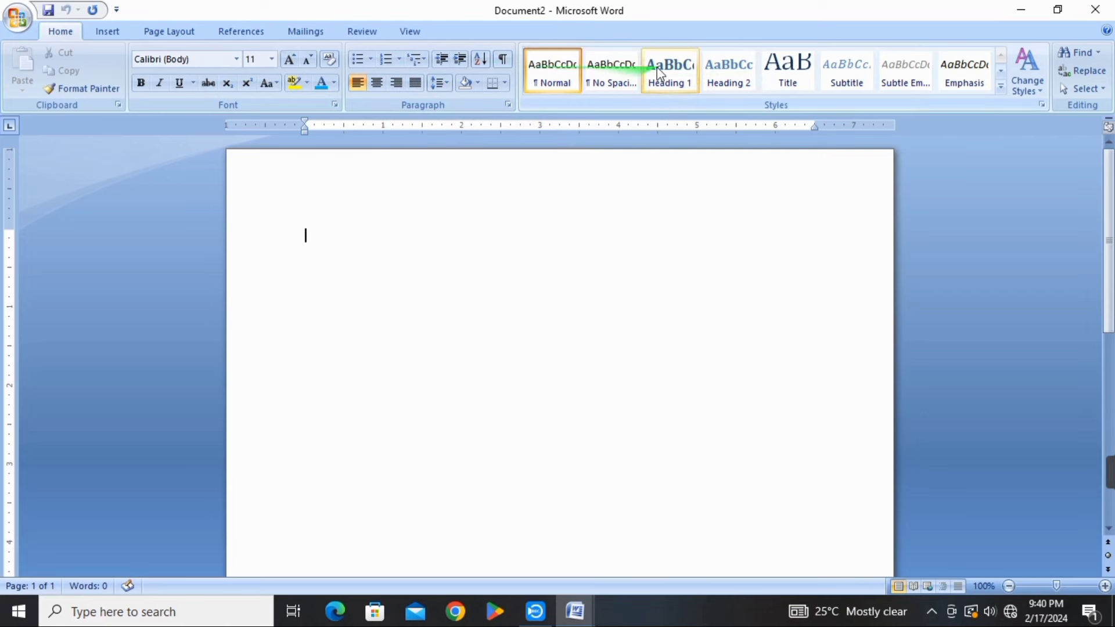
click(118, 105)
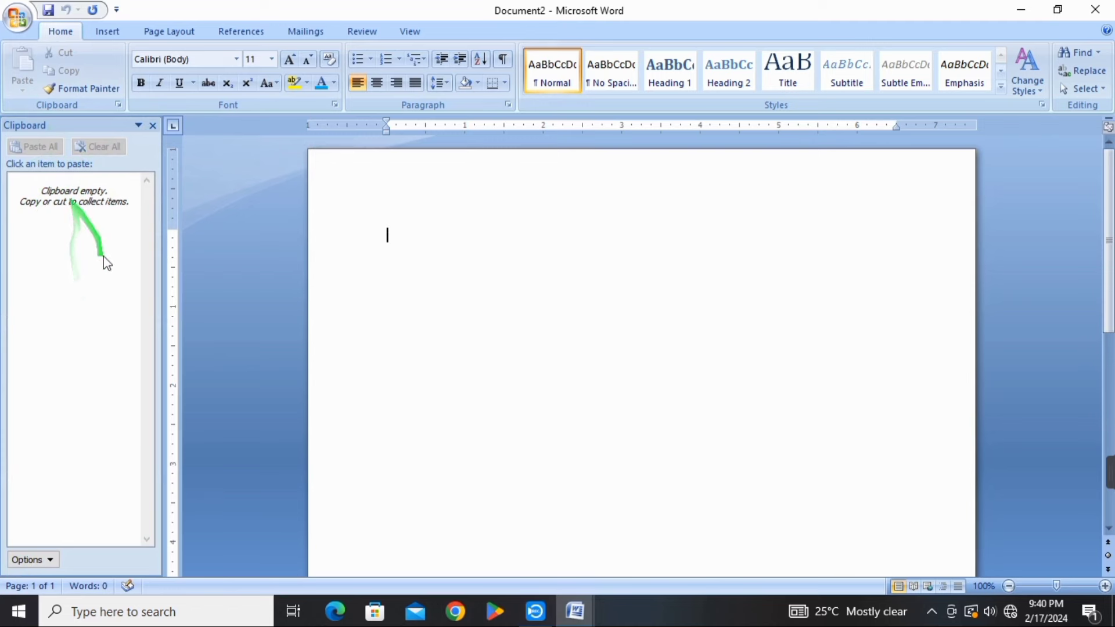
Step: Close the Office Clipboard task pane
click(153, 125)
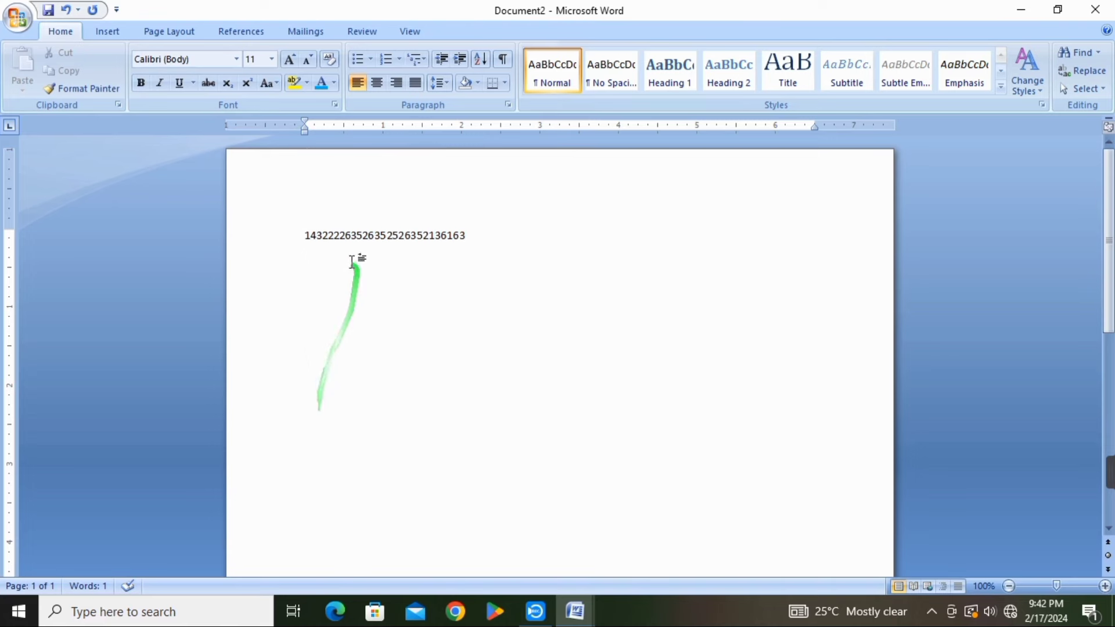
Step: Select the line of digits, drag its left indent right, then back to the margin
click(262, 232)
click(407, 264)
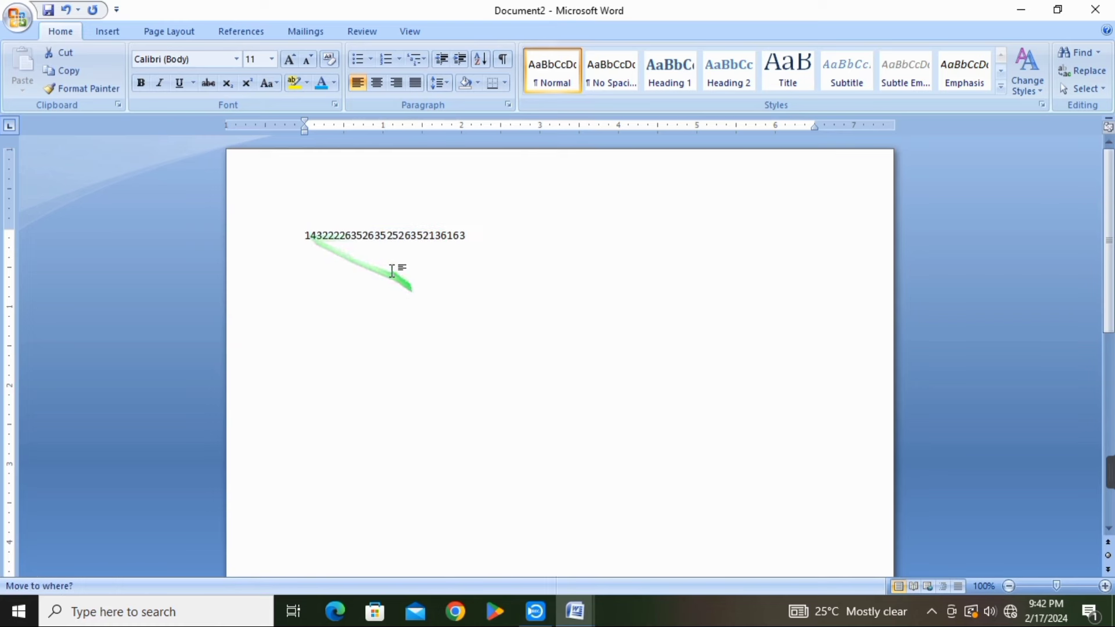
click(256, 227)
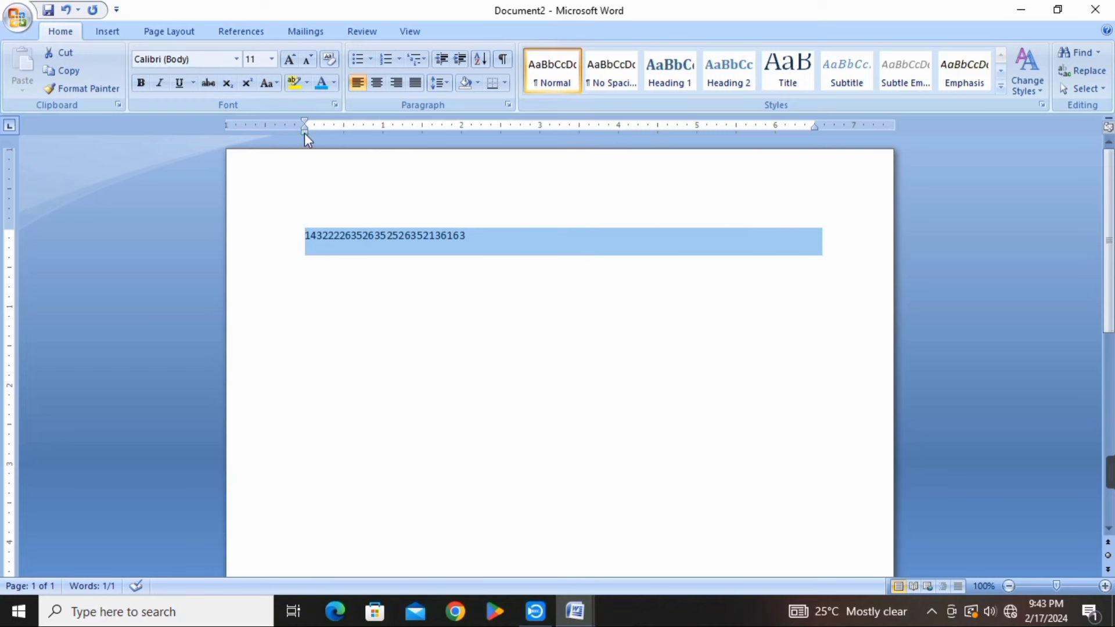
drag(303, 135, 335, 135)
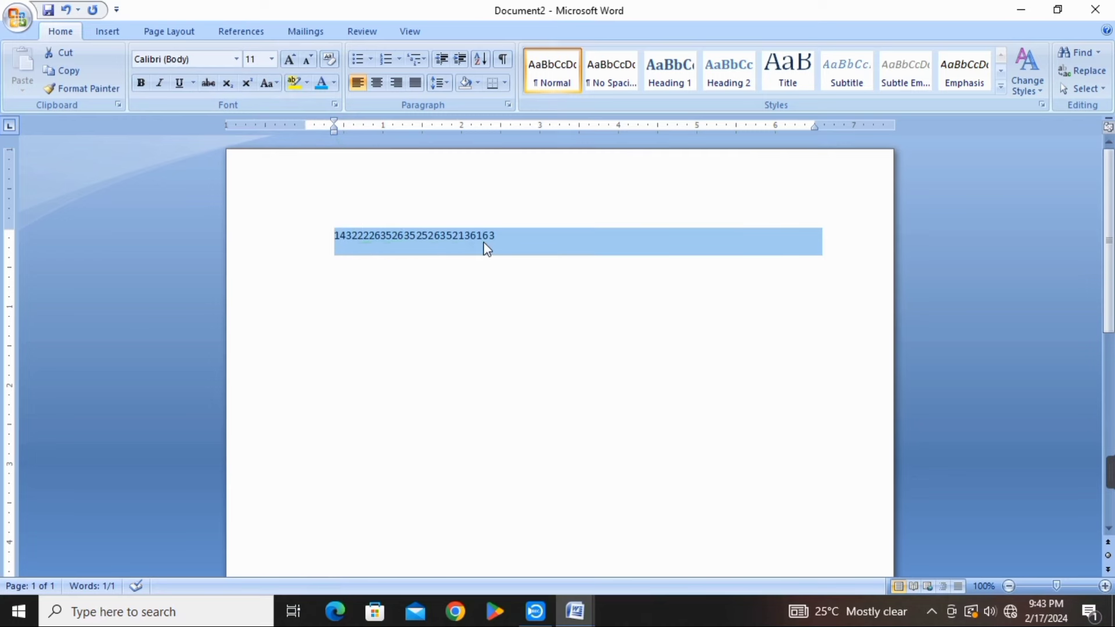
drag(335, 131, 304, 131)
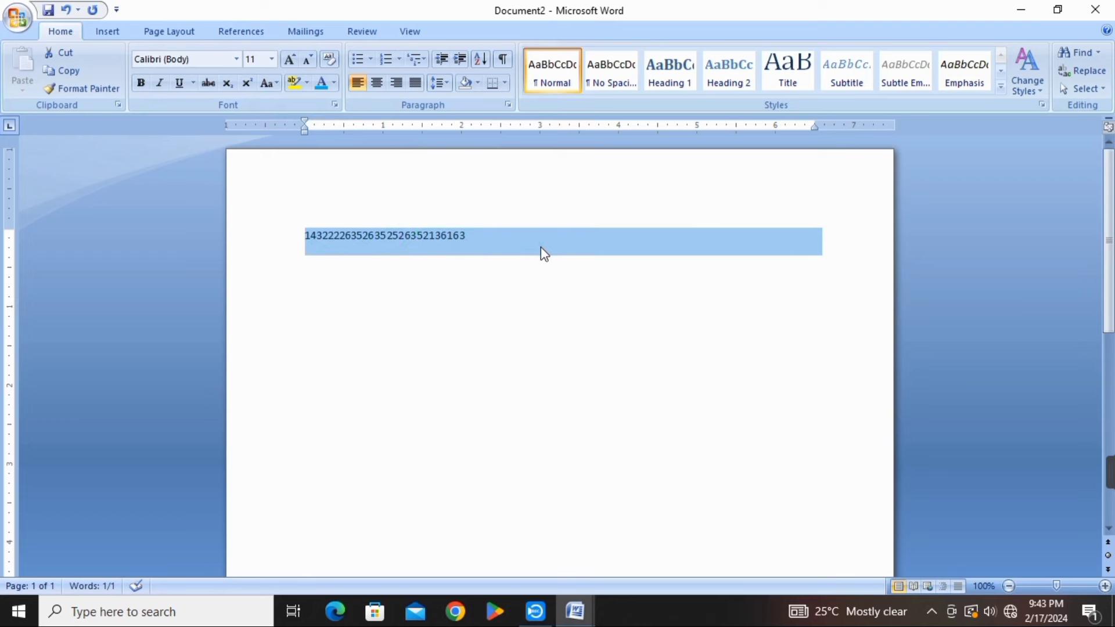
scroll(539, 249, down, 1)
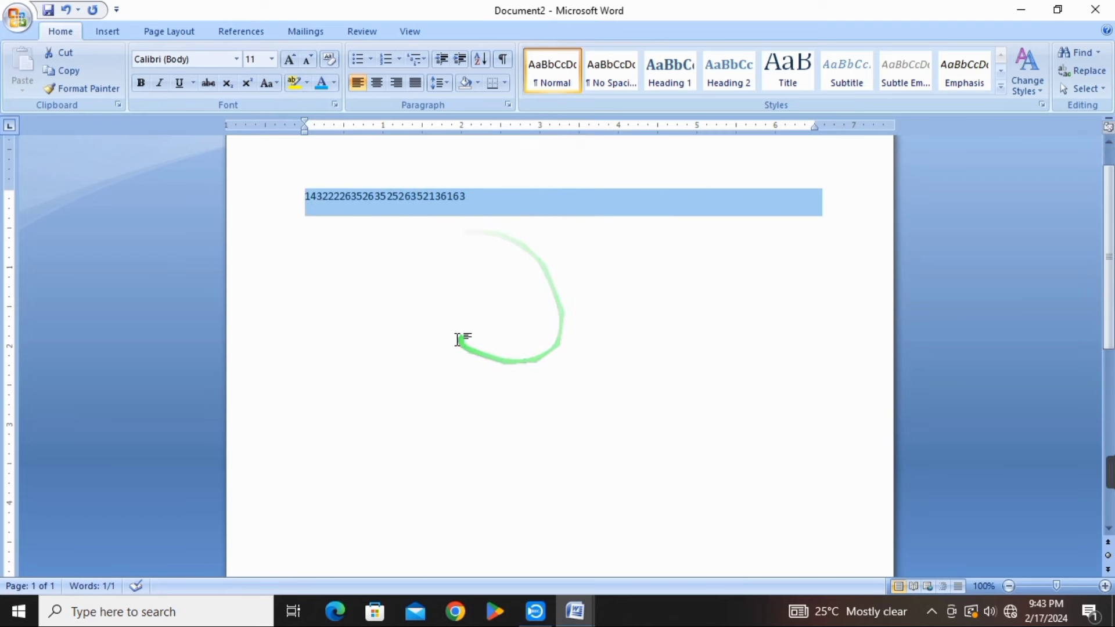
scroll(462, 332, up, 1)
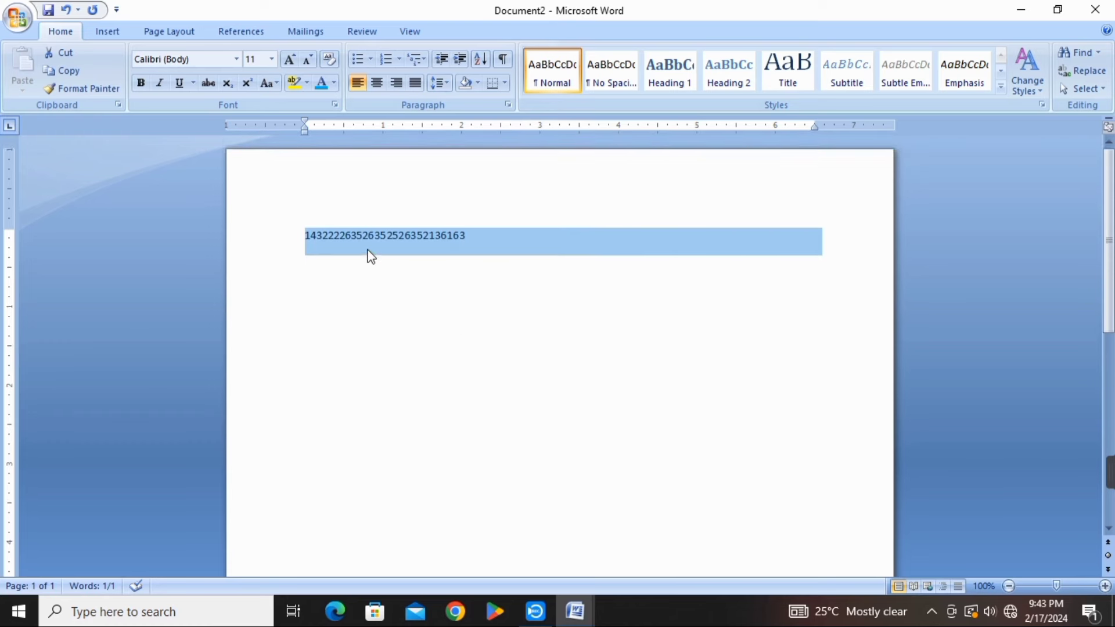
Step: Set the paper size to A4 on the Page Layout ribbon, then to A3
click(367, 264)
click(169, 31)
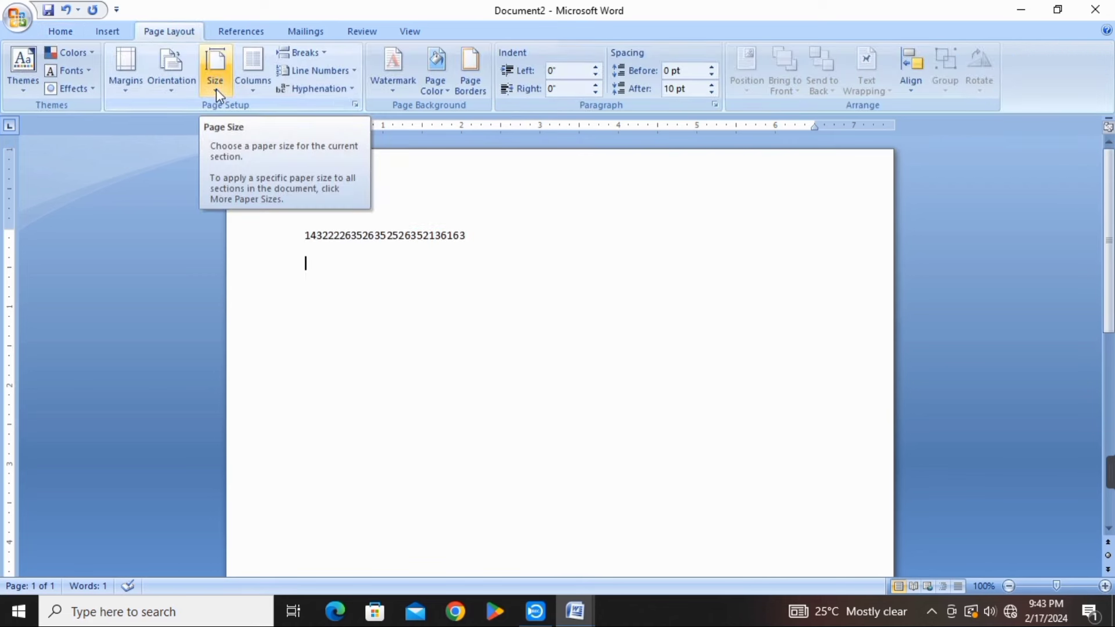
click(221, 82)
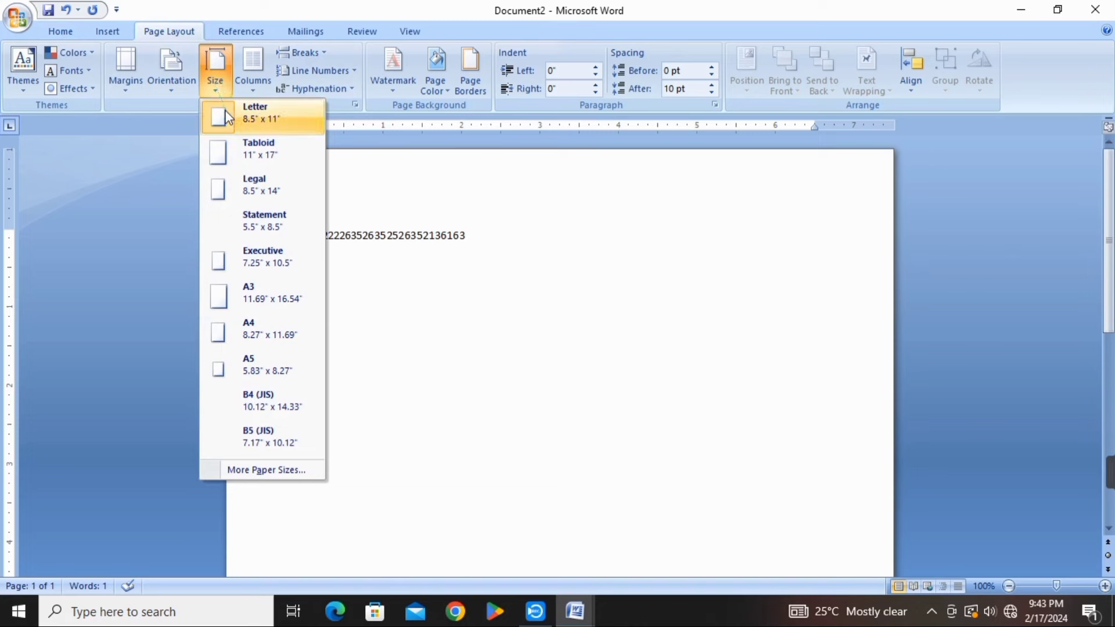
click(234, 341)
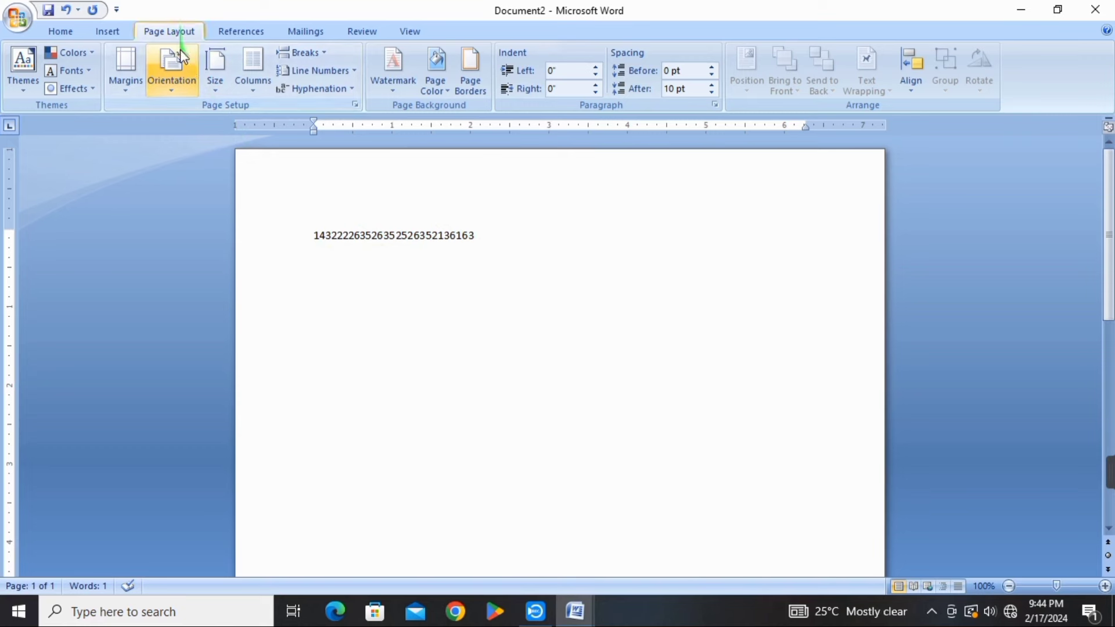
click(222, 84)
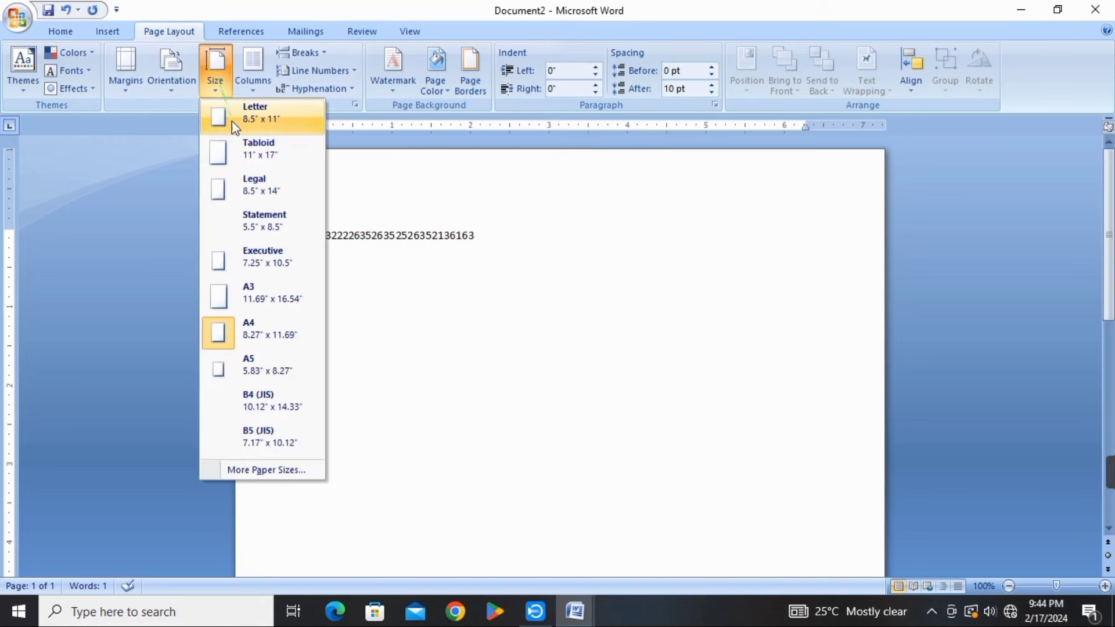
click(258, 289)
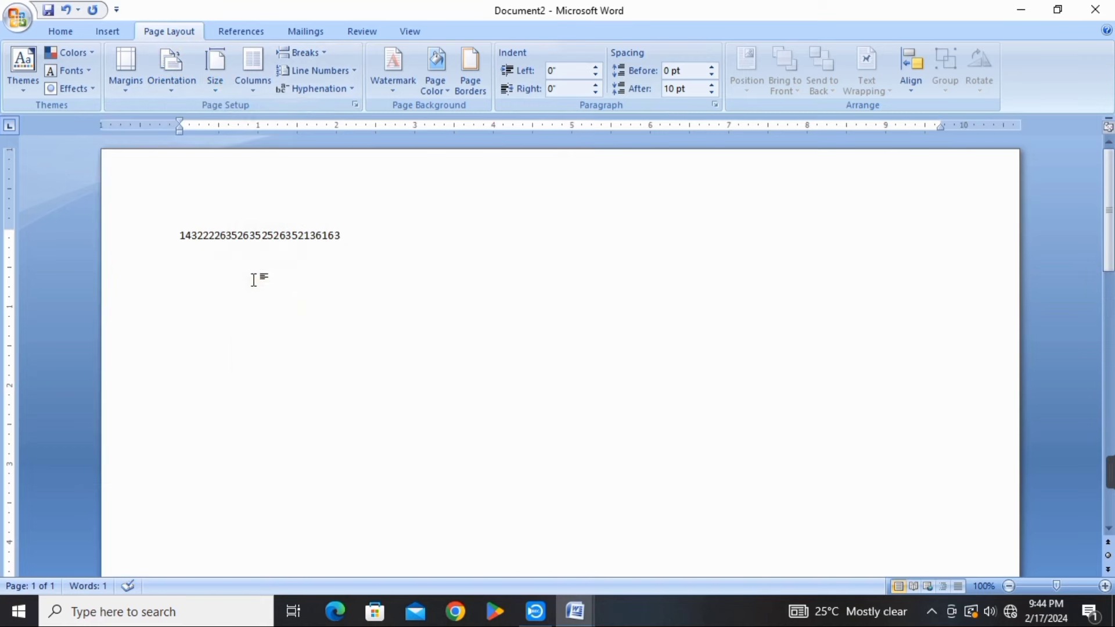
Step: Switch the paper size to Statement, then back to A4
click(216, 87)
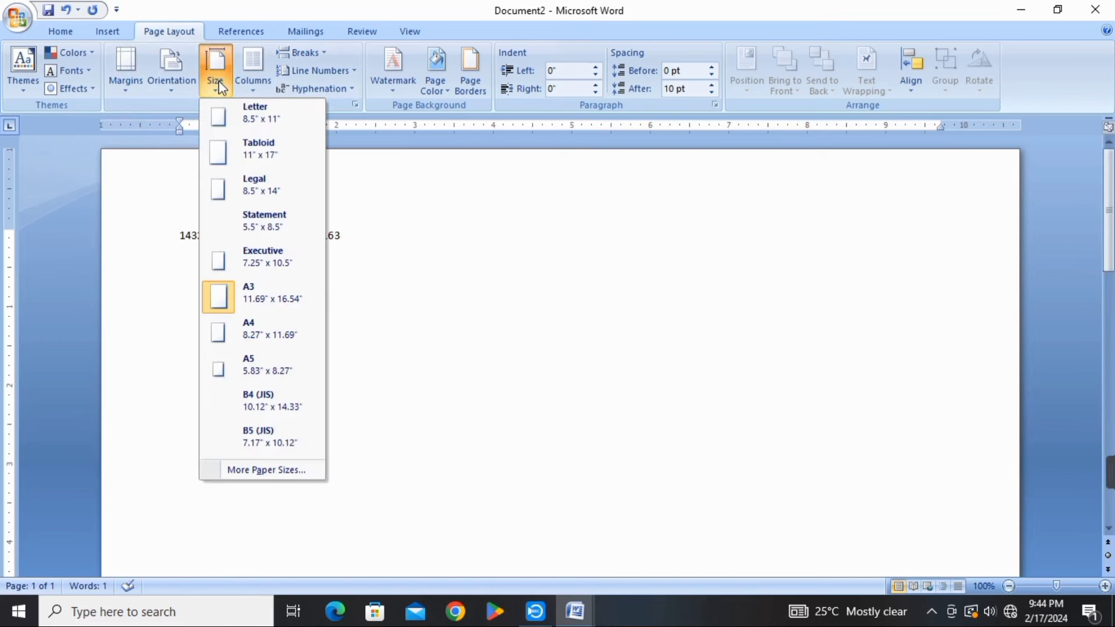
click(255, 232)
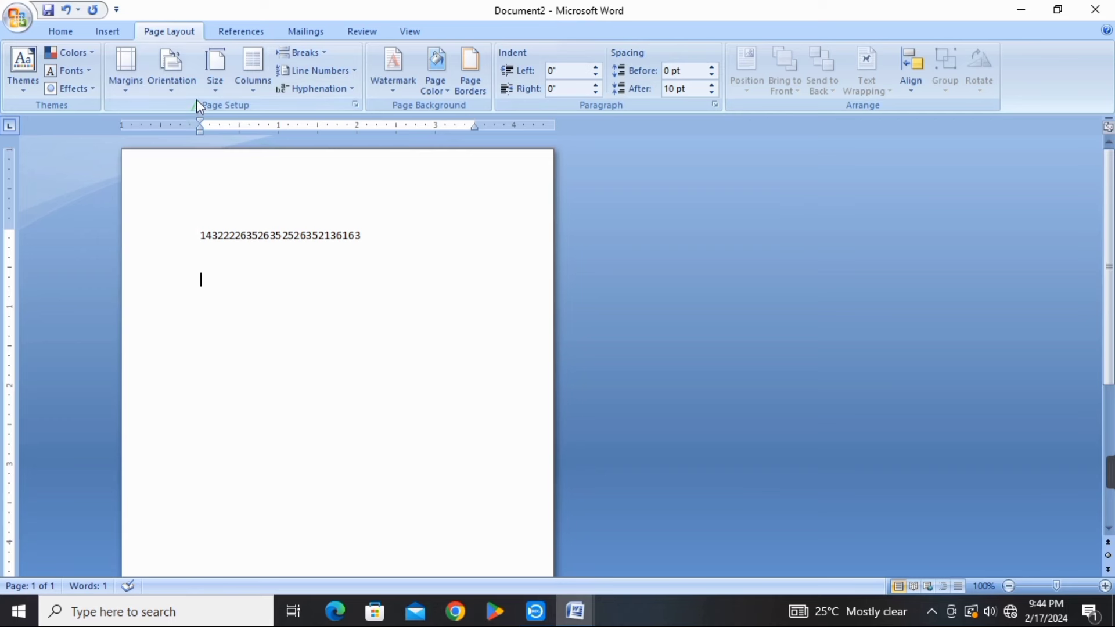
click(217, 83)
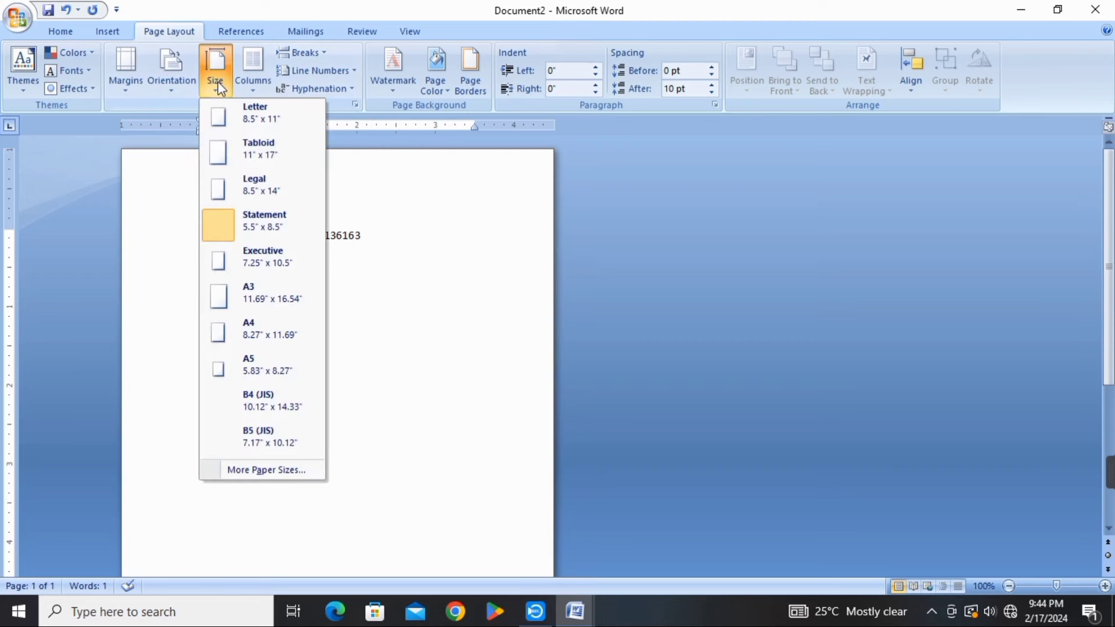
click(248, 333)
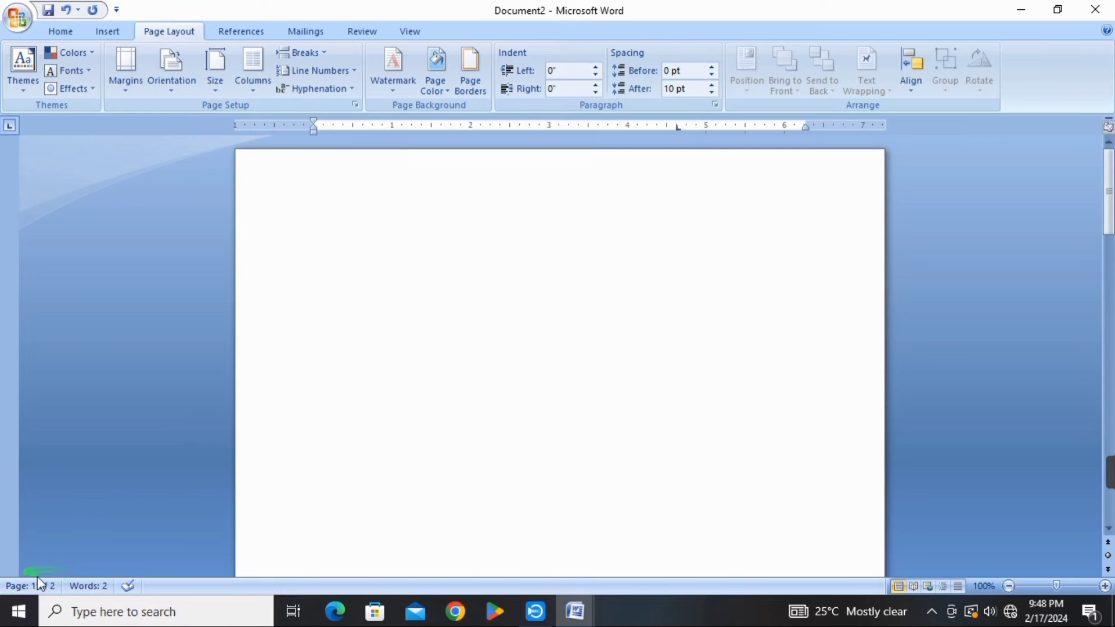
Step: Scroll through the document to check the filler text reaches page 2
scroll(447, 360, down, 1)
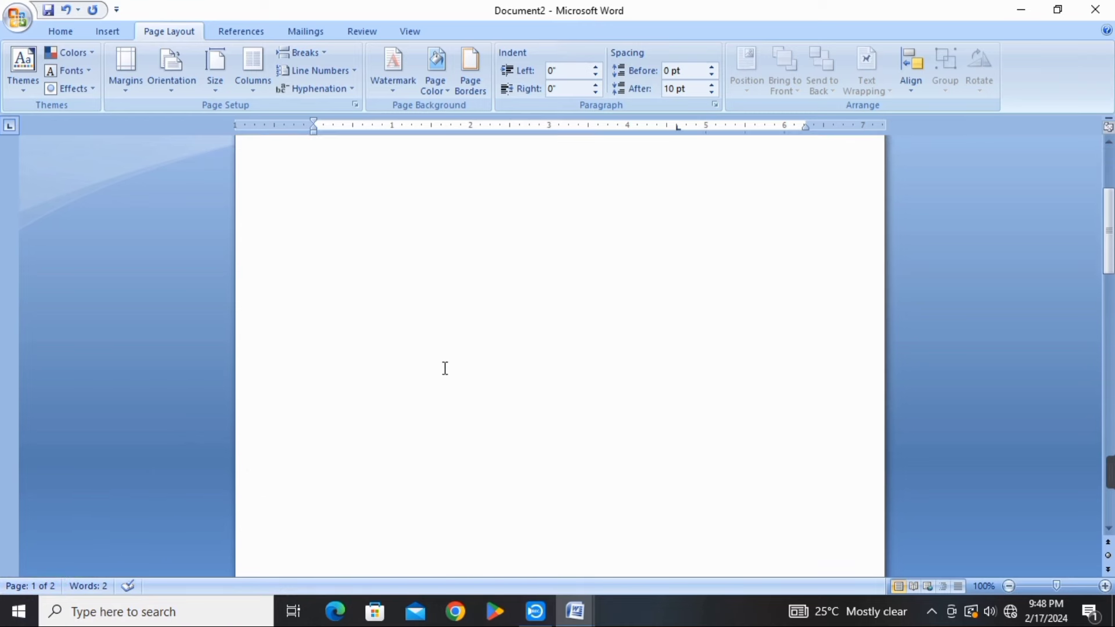
scroll(445, 366, up, 1)
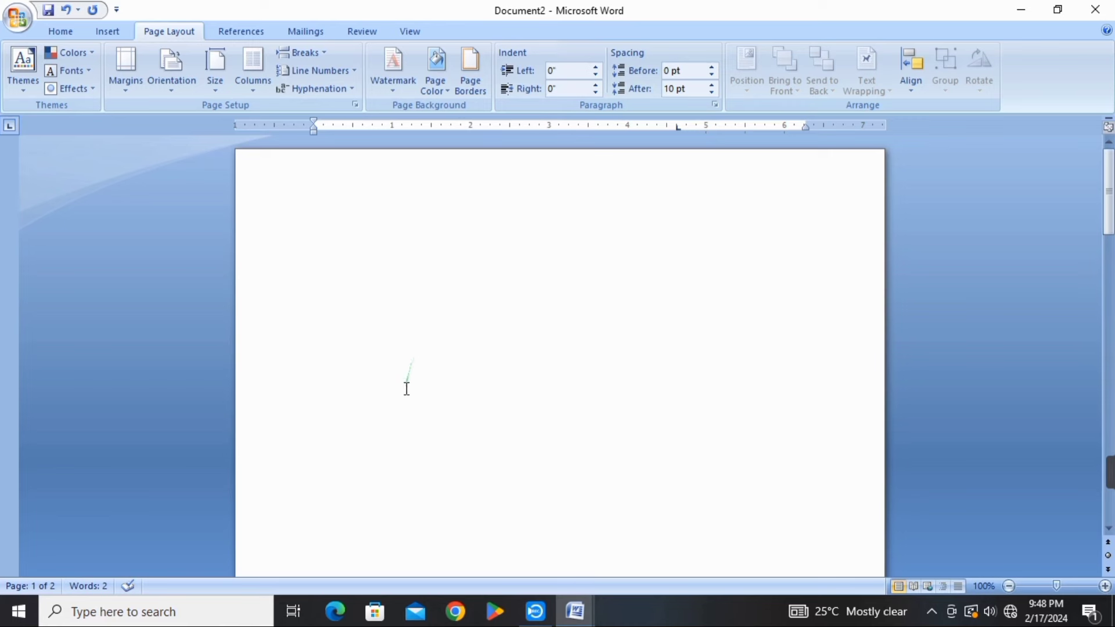
scroll(384, 463, down, 1)
scroll(378, 476, down, 10)
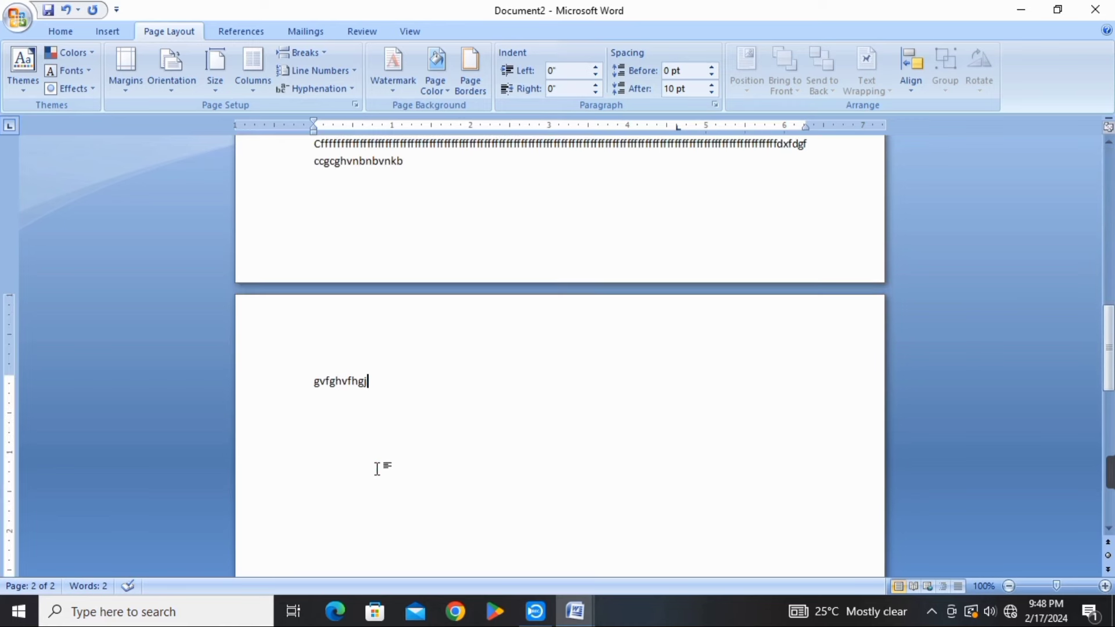
scroll(377, 468, down, 5)
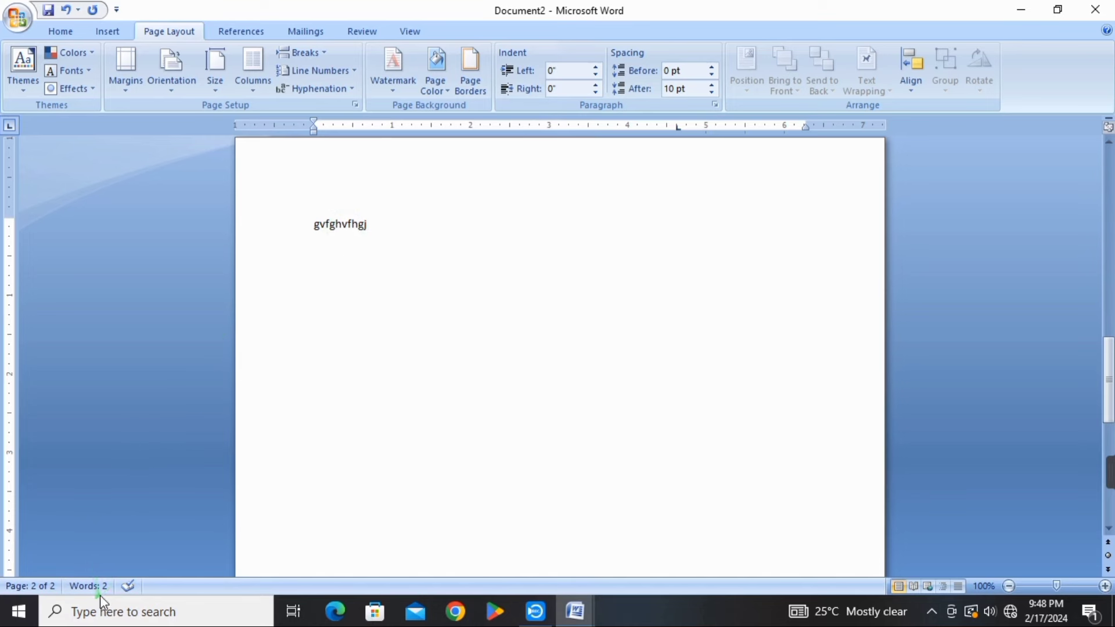
key(ctrl+Home)
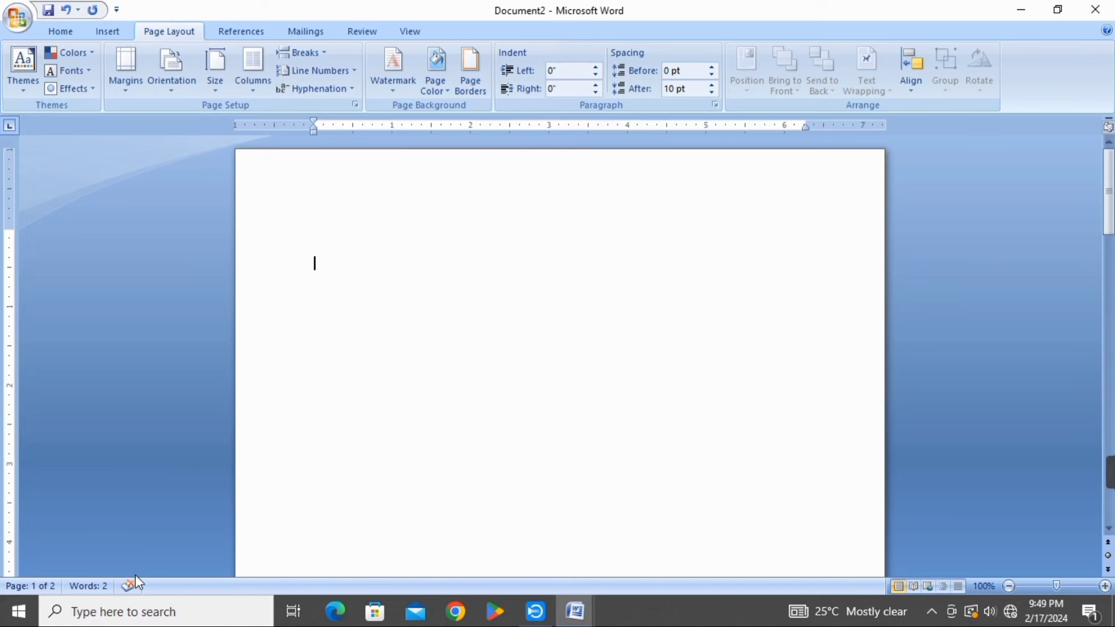
scroll(494, 215, down, 3)
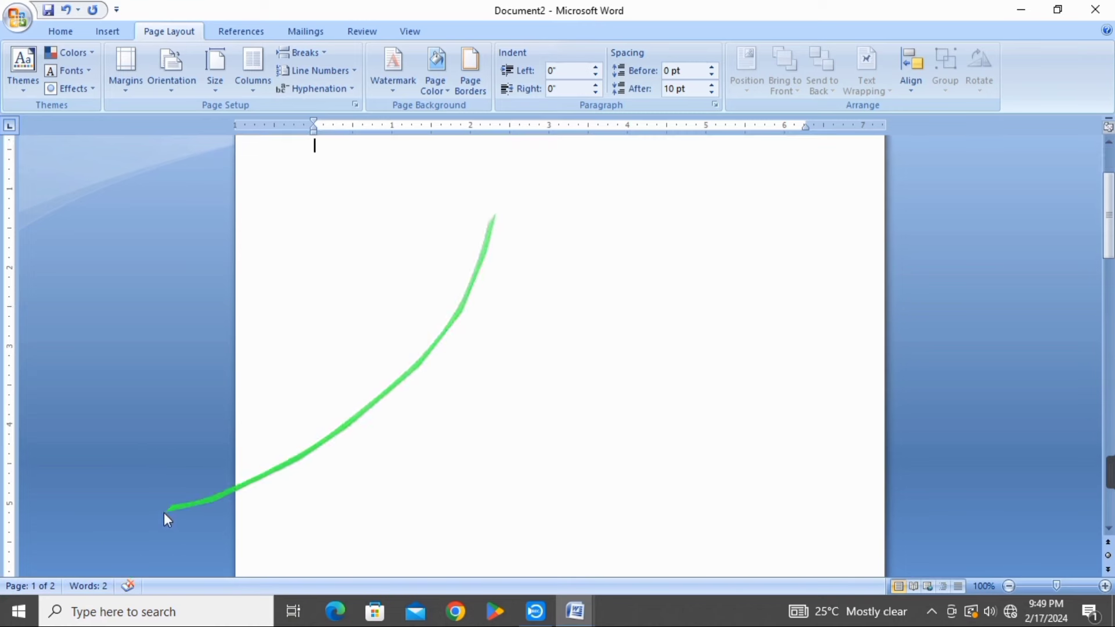
scroll(441, 418, down, 3)
scroll(469, 385, down, 10)
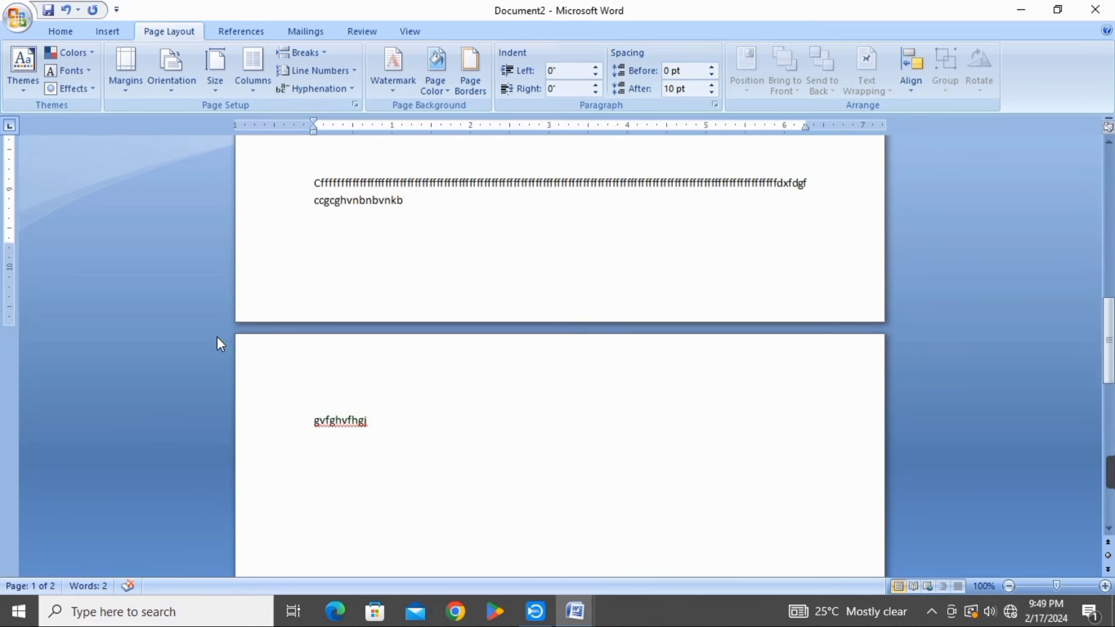
mouse_move(128, 585)
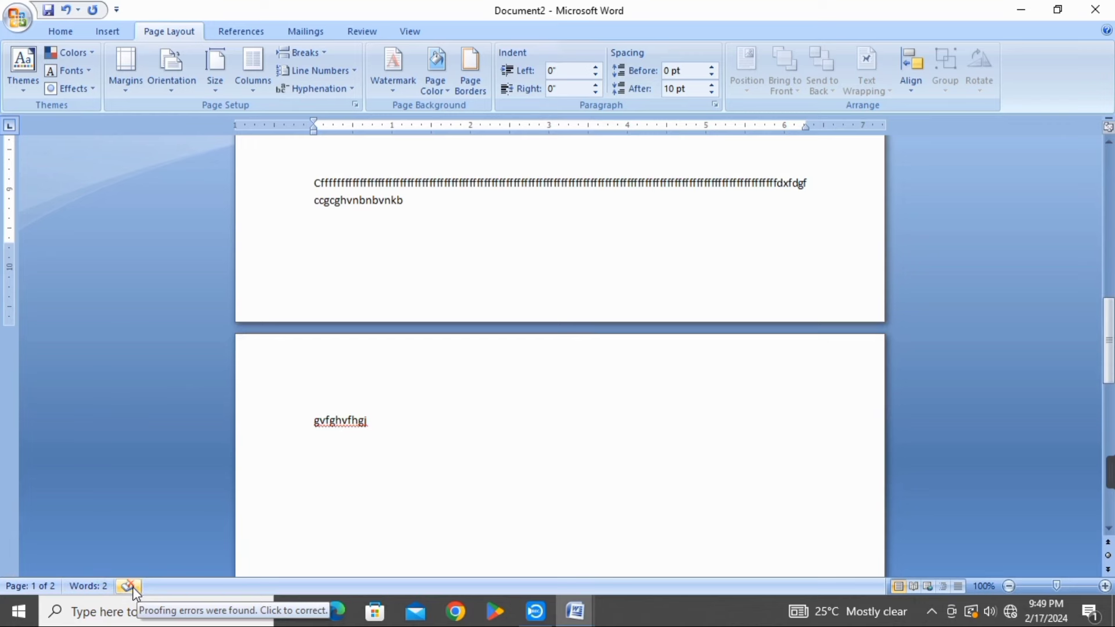
click(134, 588)
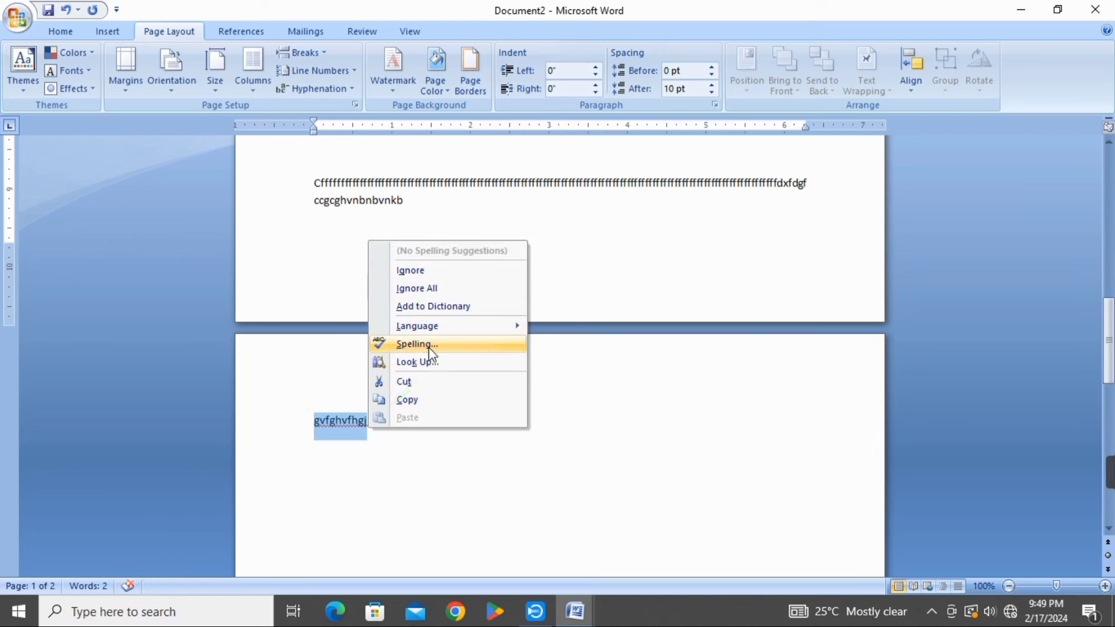
click(429, 270)
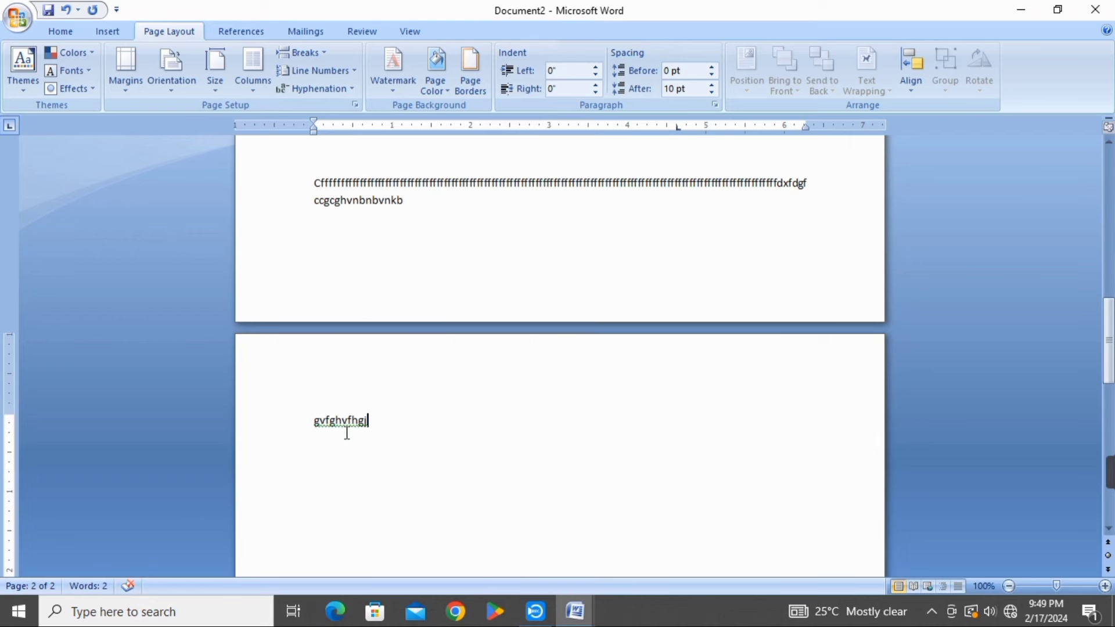
scroll(780, 517, up, 10)
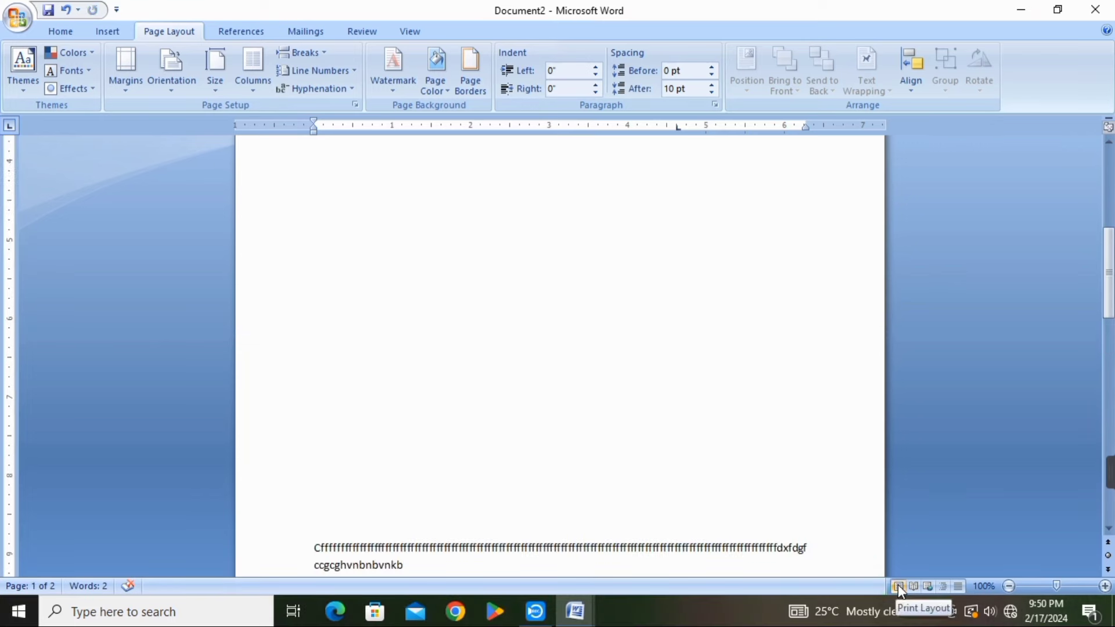
scroll(622, 336, up, 5)
scroll(624, 328, down, 12)
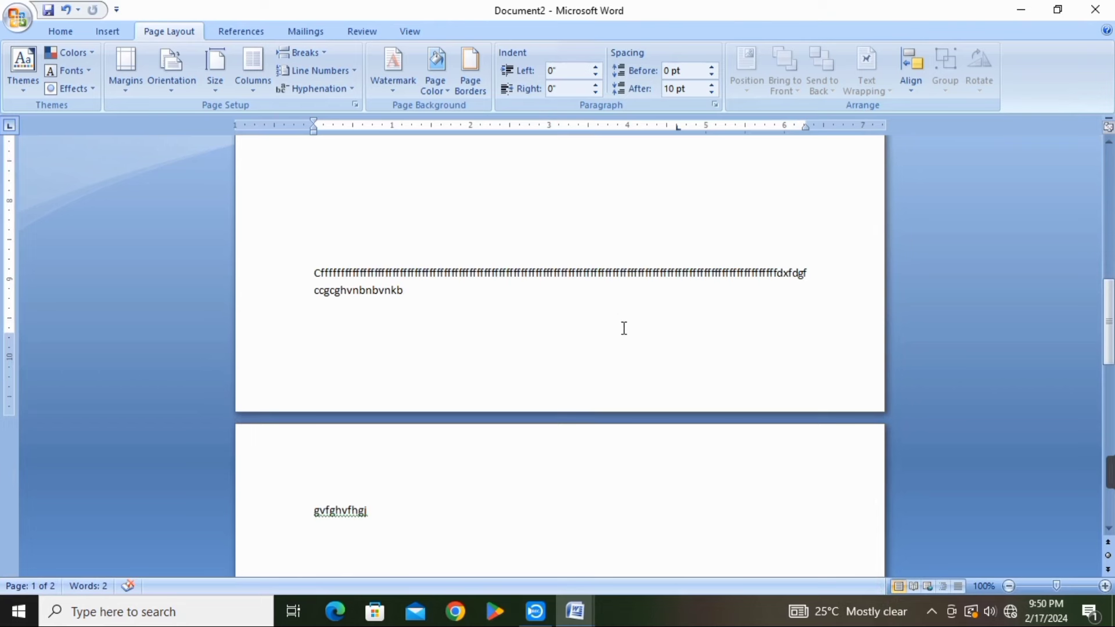
scroll(623, 329, down, 1)
scroll(626, 323, up, 14)
scroll(627, 316, up, 2)
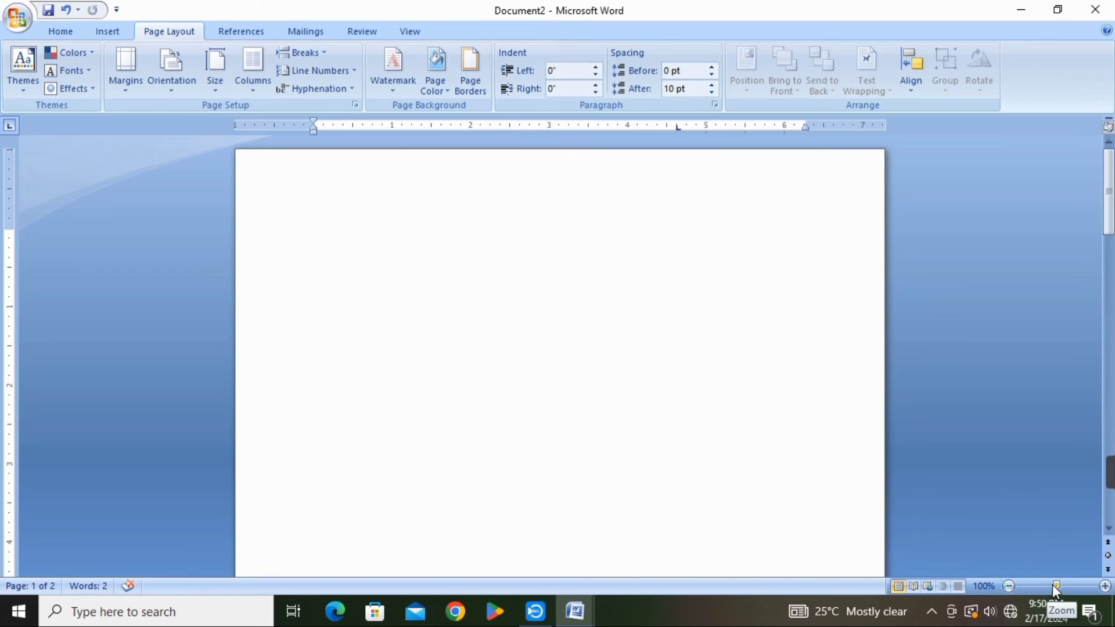
drag(1057, 585, 1036, 586)
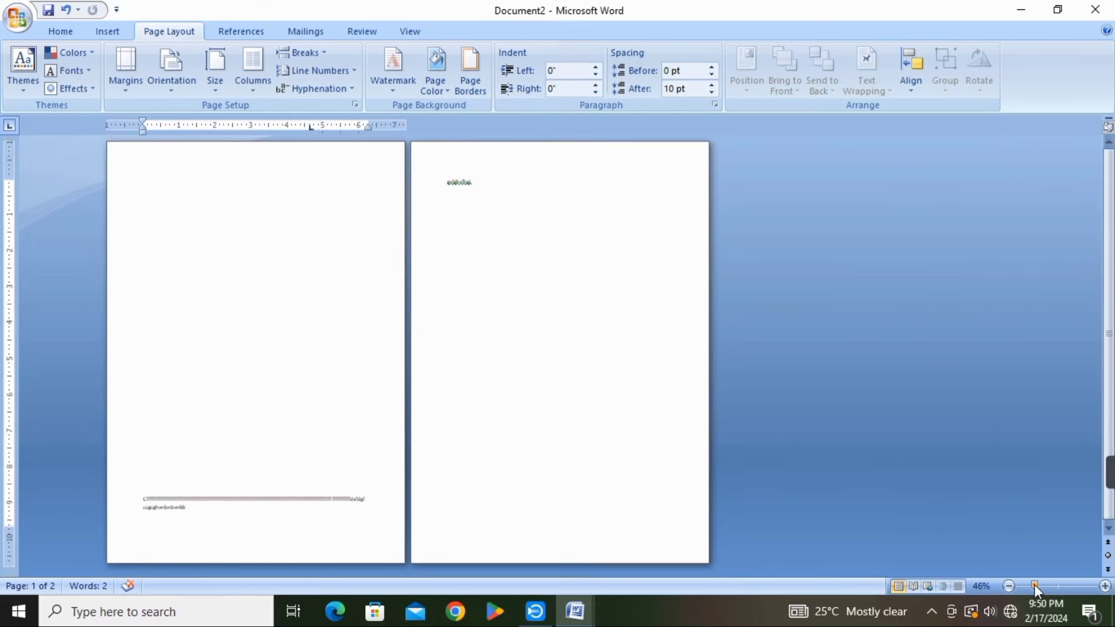
drag(1034, 585, 1057, 585)
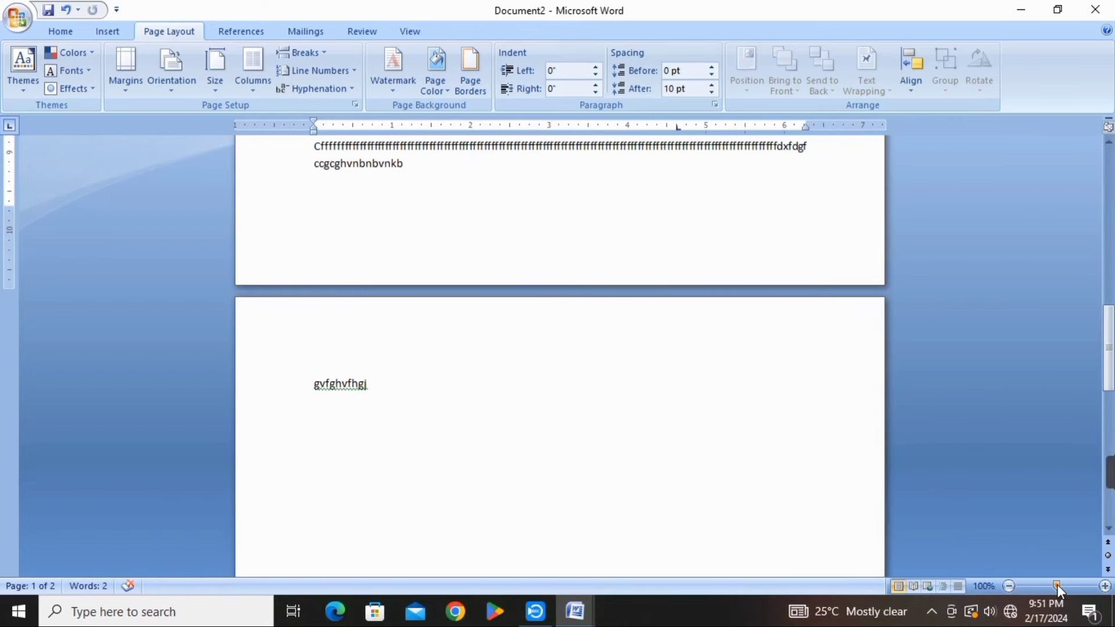
click(1006, 587)
click(1006, 587)
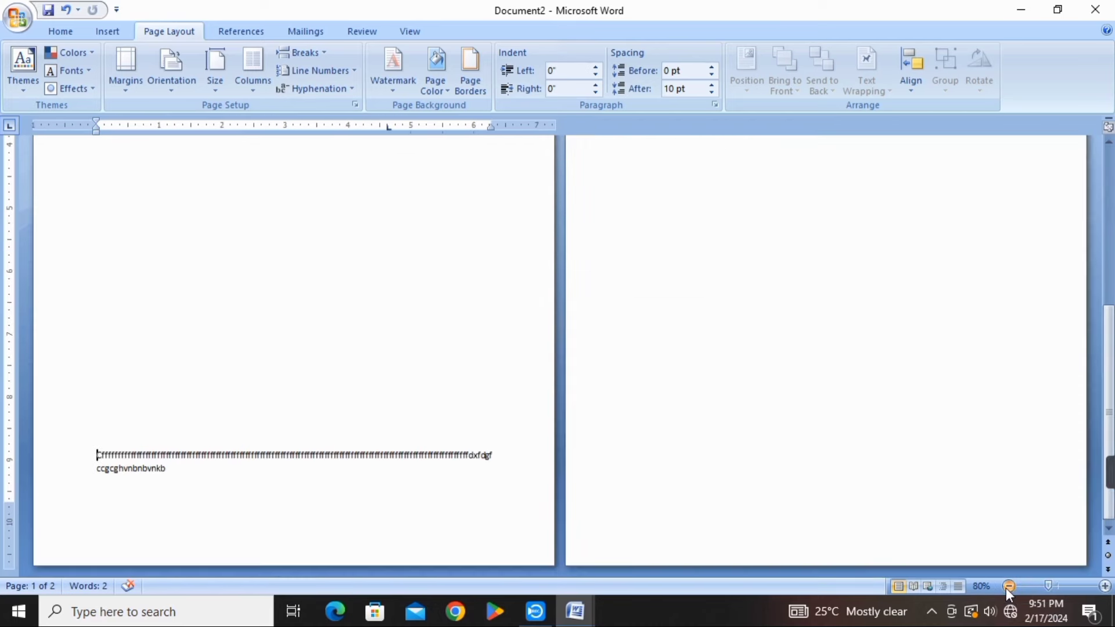
click(1105, 587)
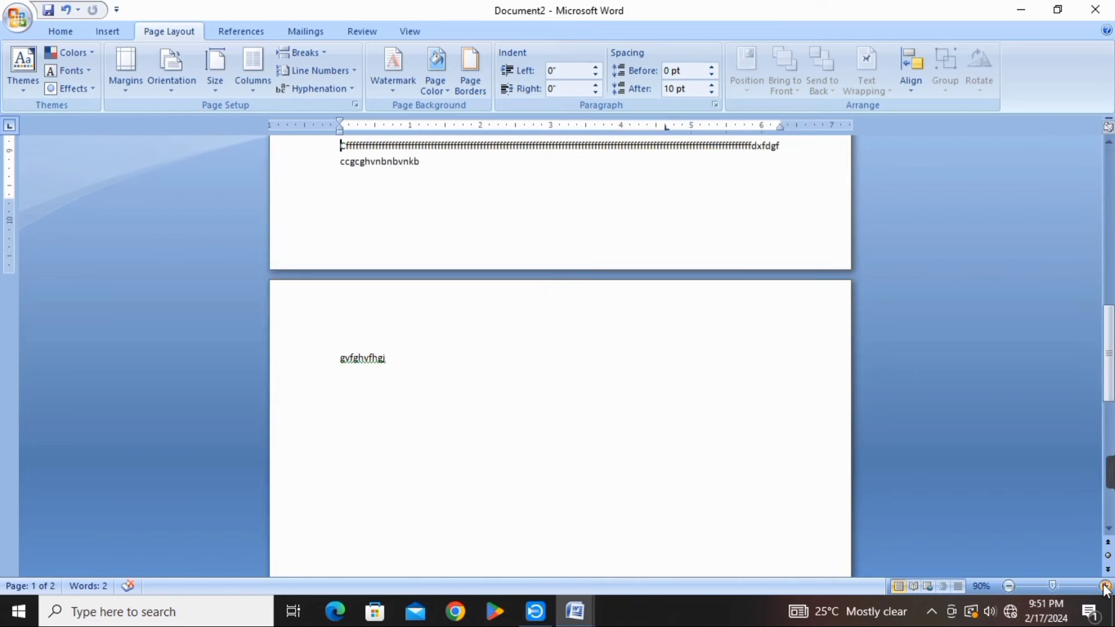
click(1106, 586)
click(1105, 587)
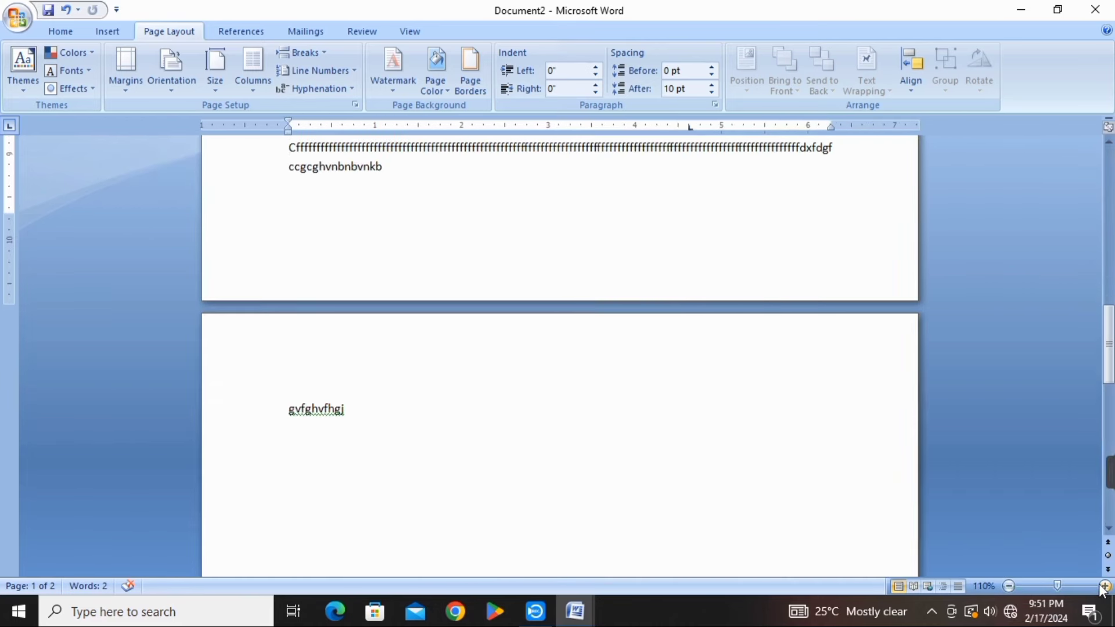
click(1008, 586)
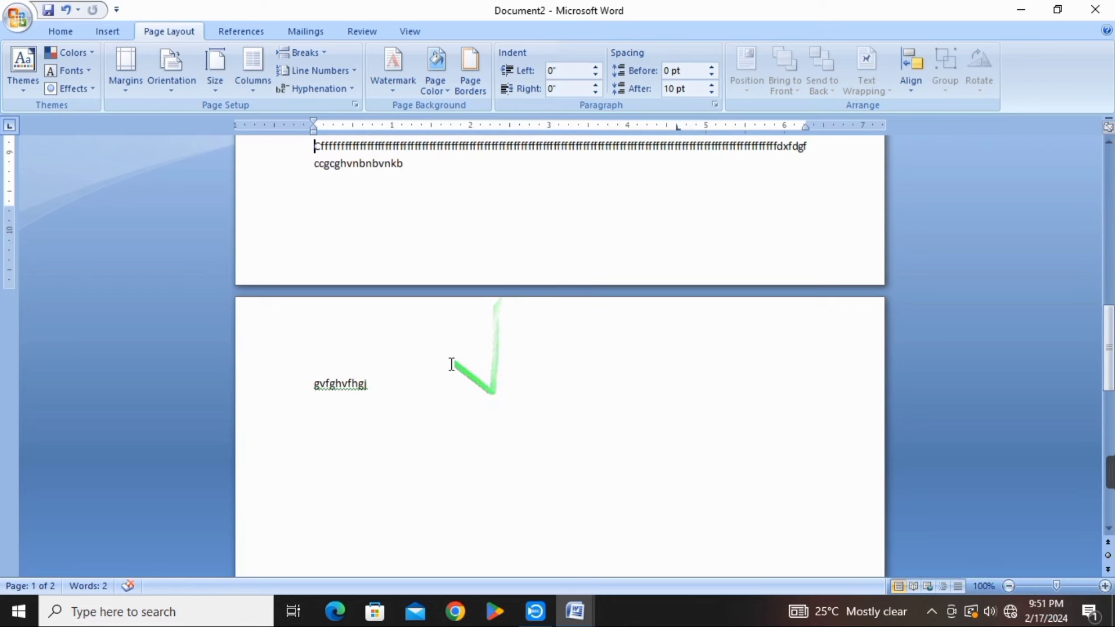
scroll(452, 365, up, 3)
scroll(987, 244, up, 10)
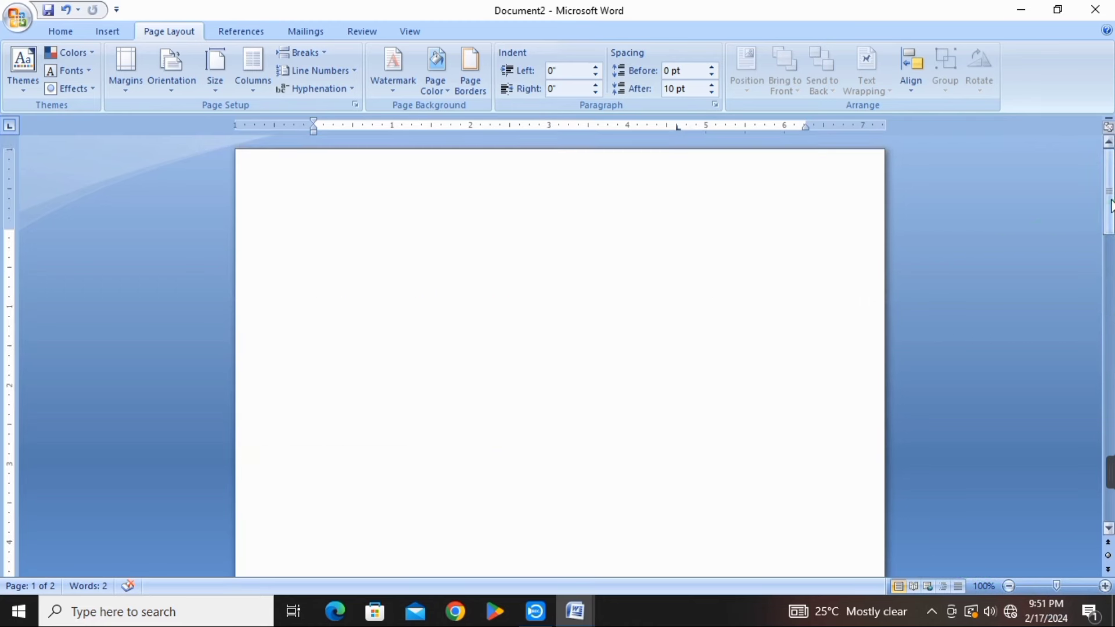
drag(1108, 204, 1095, 282)
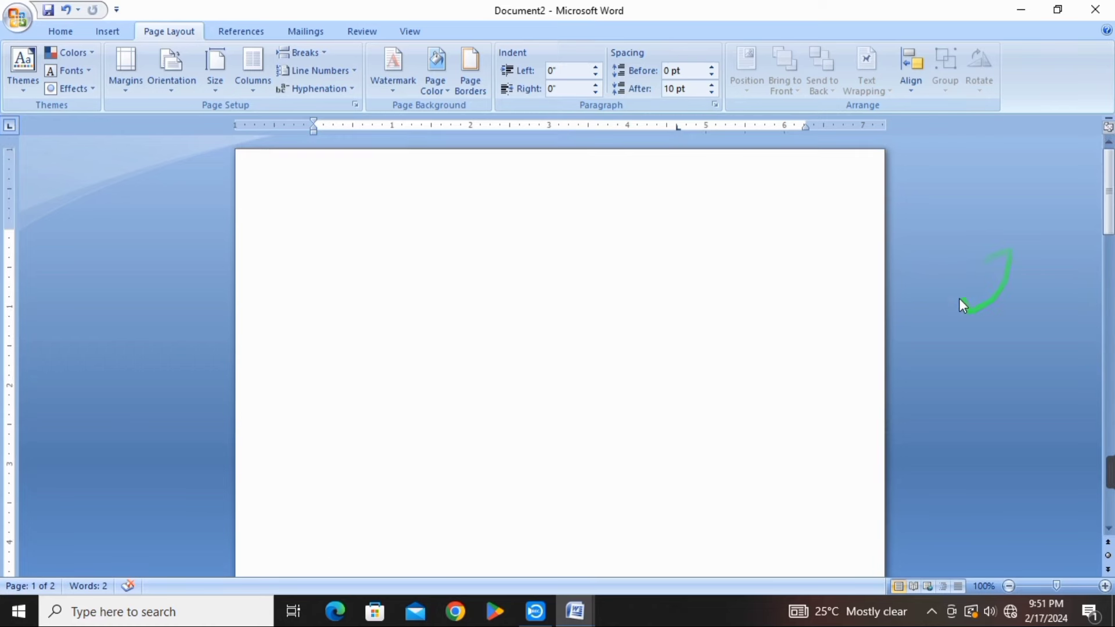
scroll(956, 284, down, 3)
scroll(956, 288, up, 3)
scroll(956, 287, down, 5)
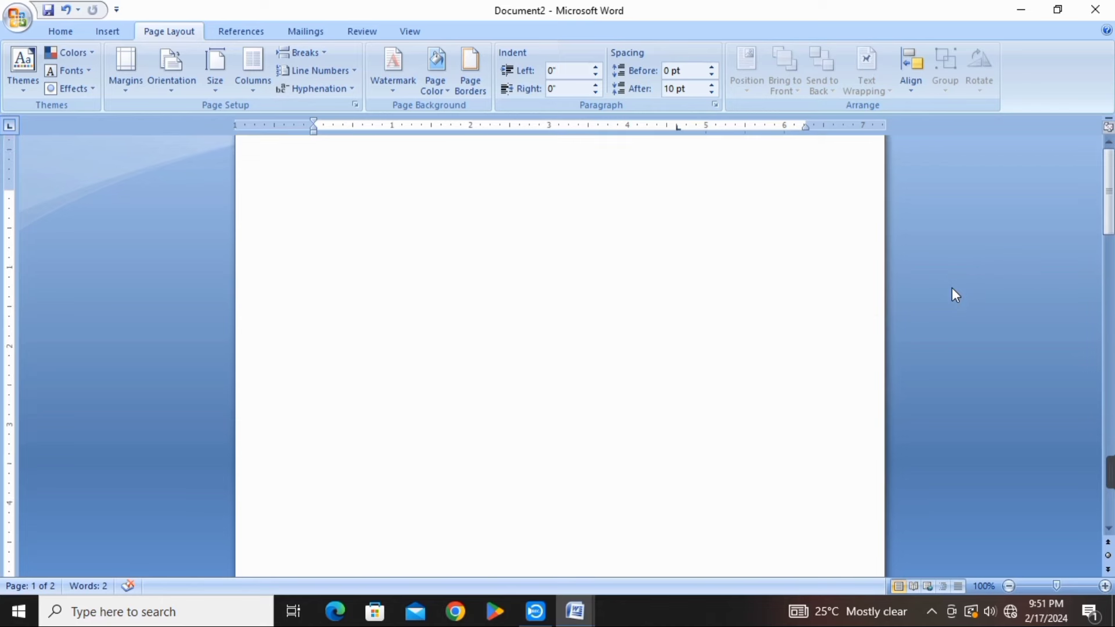
scroll(952, 288, down, 10)
scroll(955, 283, down, 5)
scroll(955, 282, up, 10)
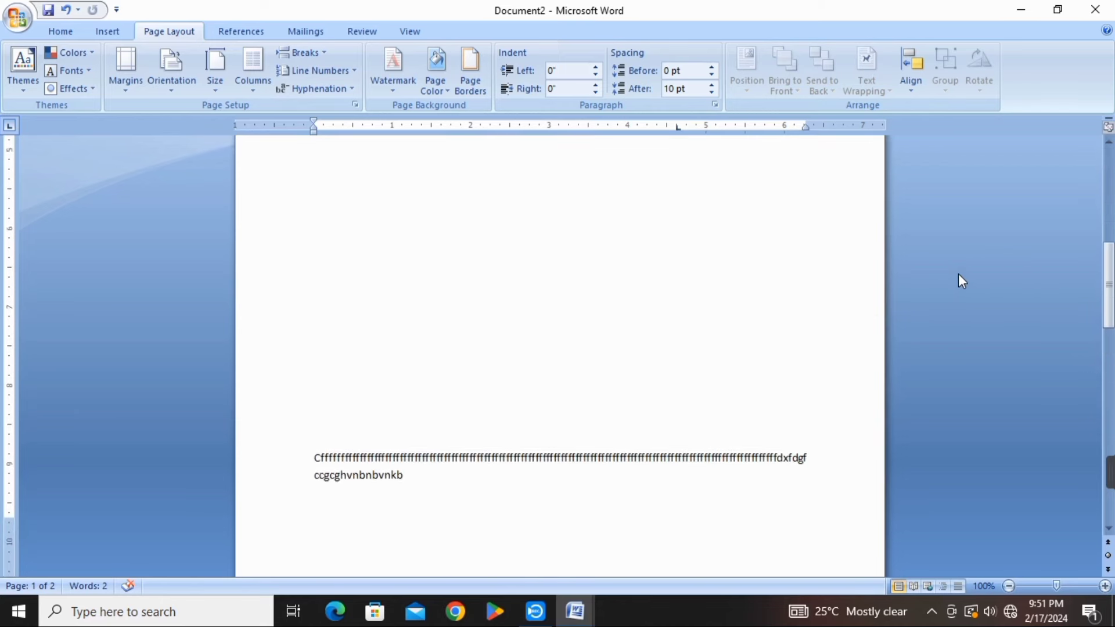
scroll(958, 273, up, 9)
mouse_move(957, 262)
mouse_down()
mouse_move(544, 119)
mouse_move(625, 128)
mouse_up()
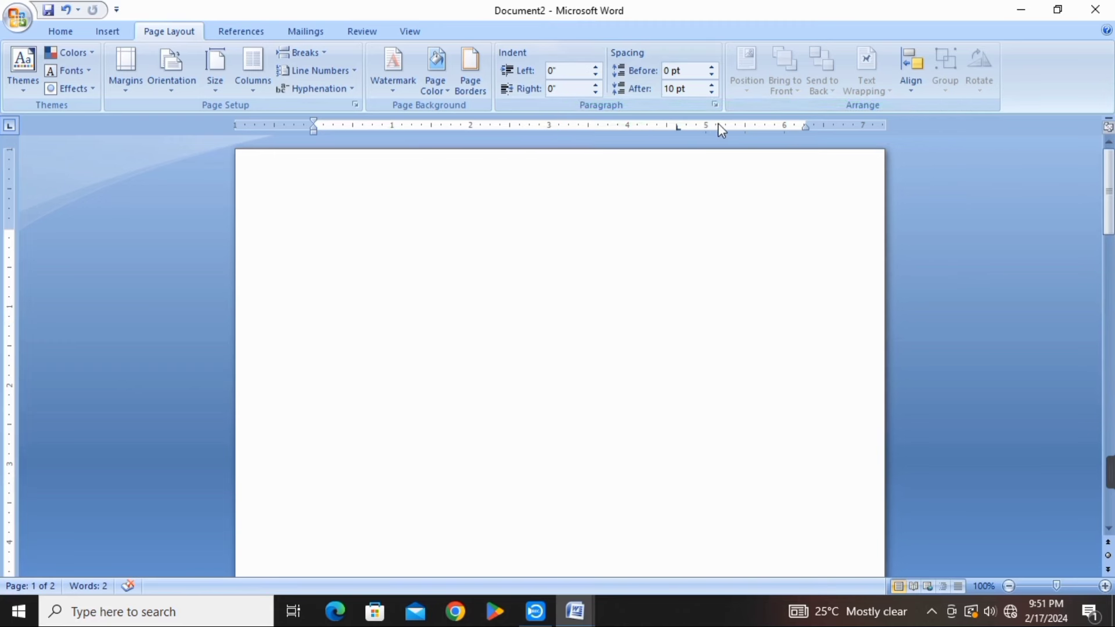
mouse_move(846, 126)
mouse_down()
mouse_move(1112, 49)
mouse_move(1106, 134)
mouse_up()
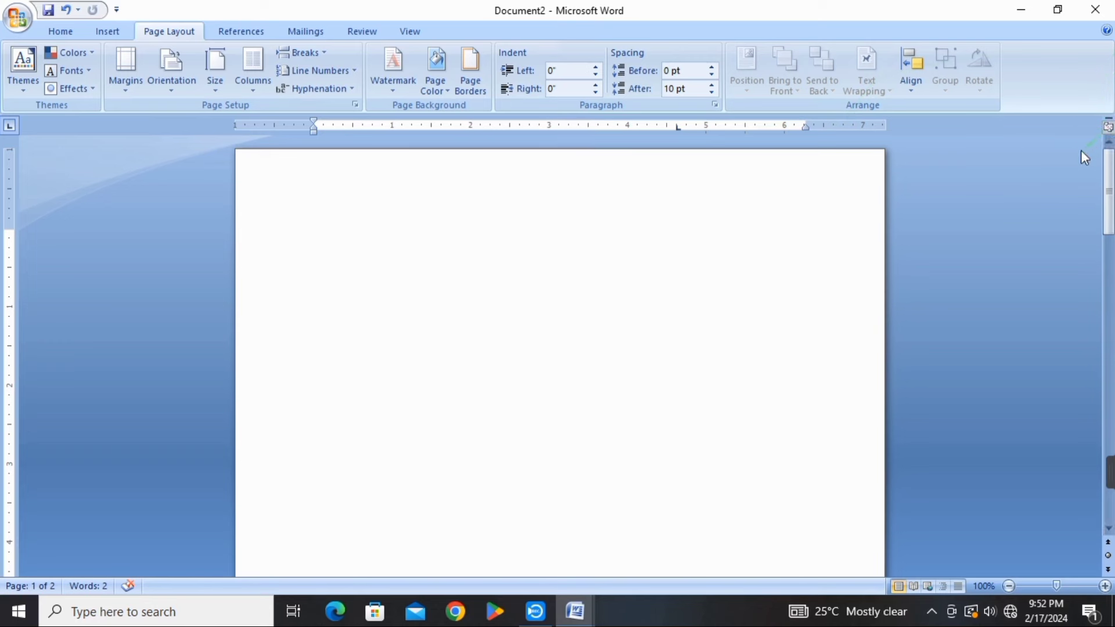
click(1109, 128)
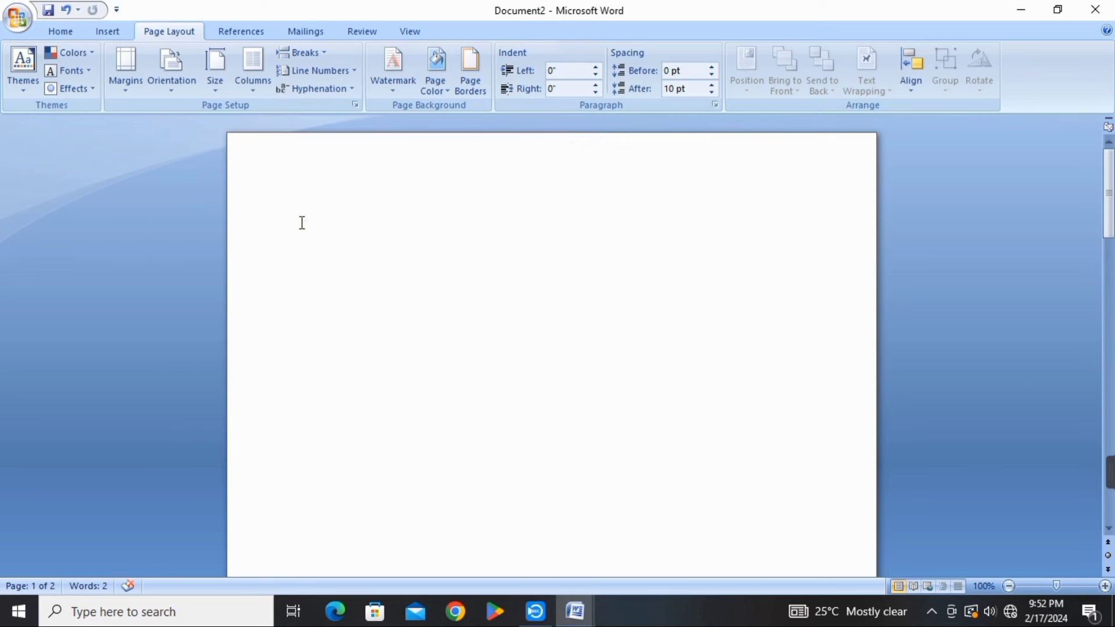
double_click(255, 210)
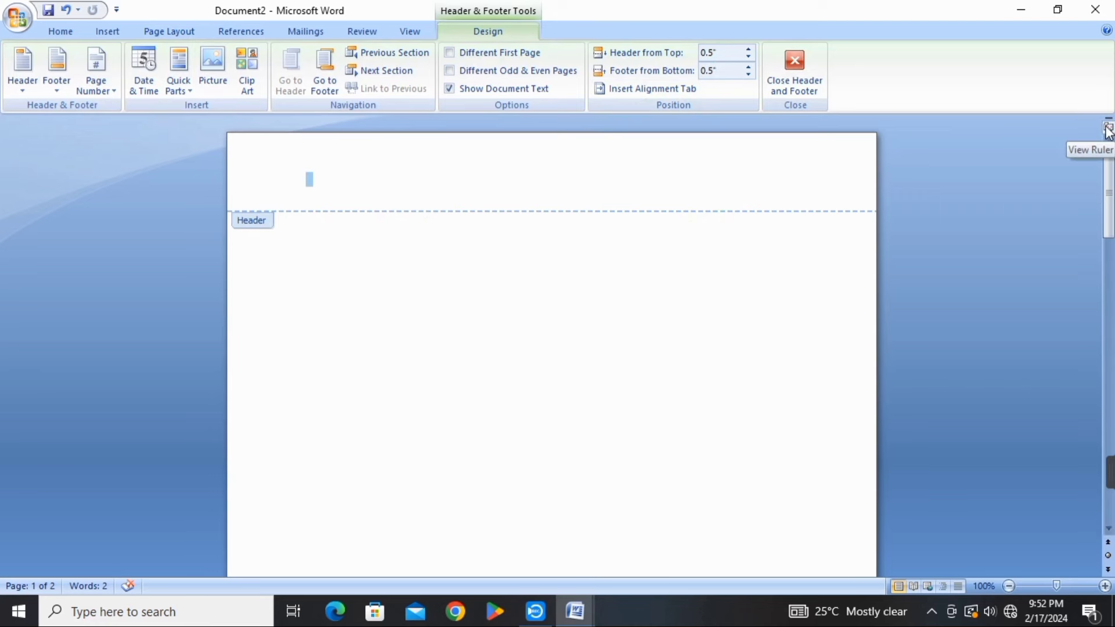
click(1109, 129)
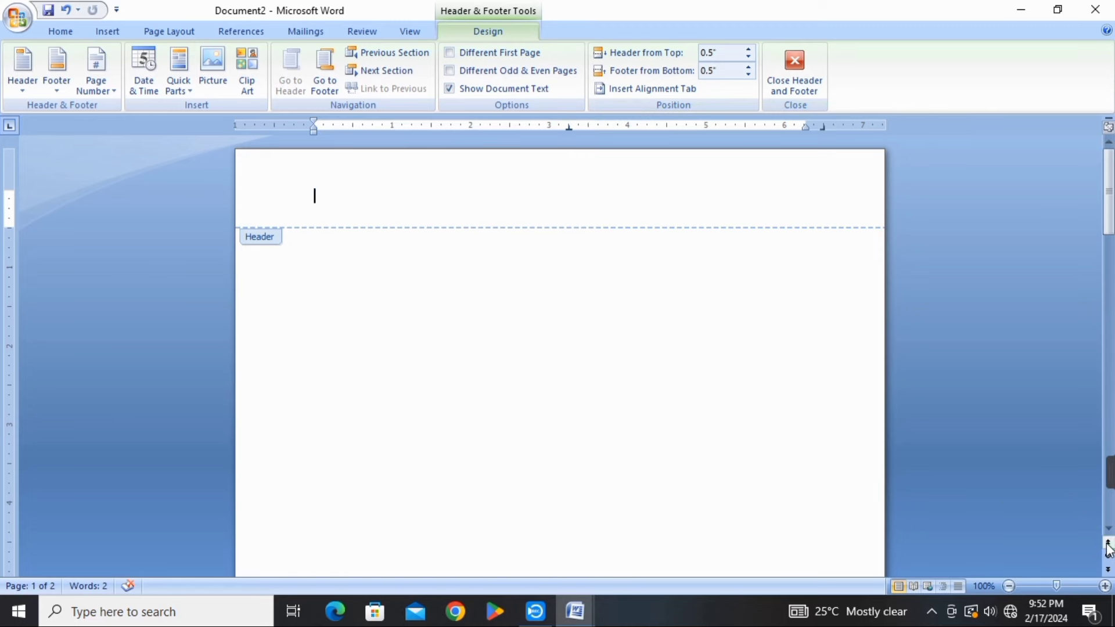
click(1108, 568)
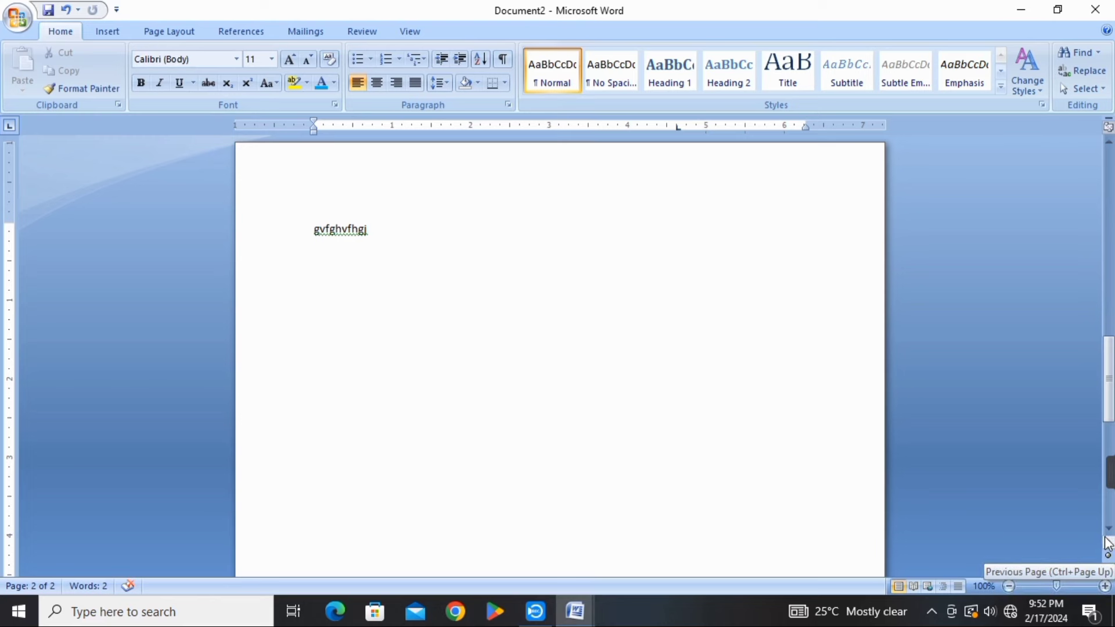
scroll(287, 295, up, 2)
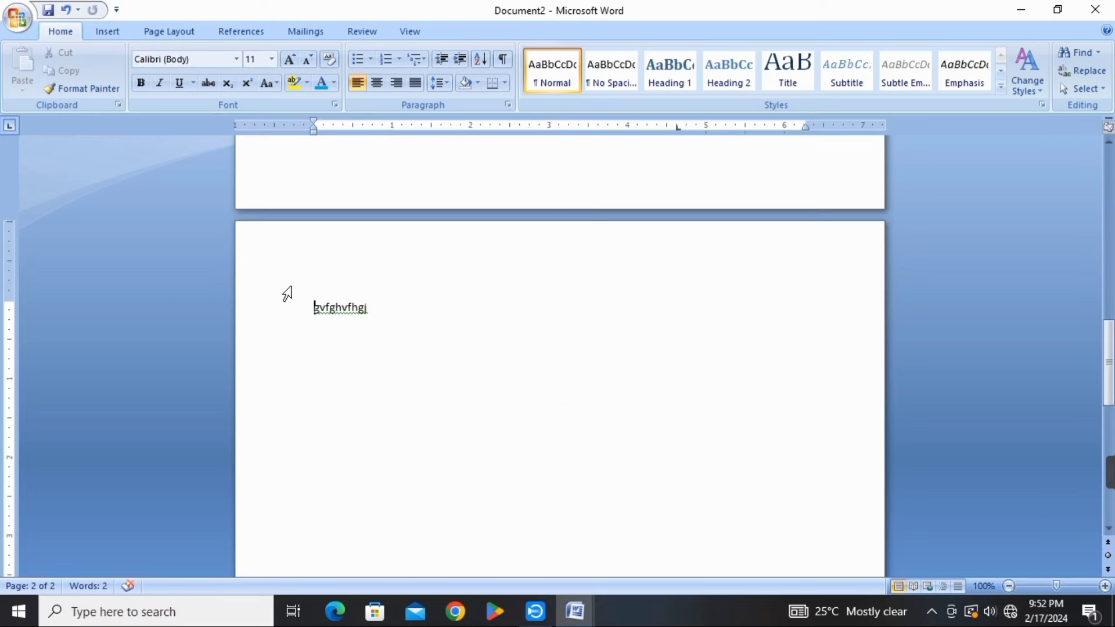
scroll(287, 294, up, 3)
scroll(287, 294, up, 6)
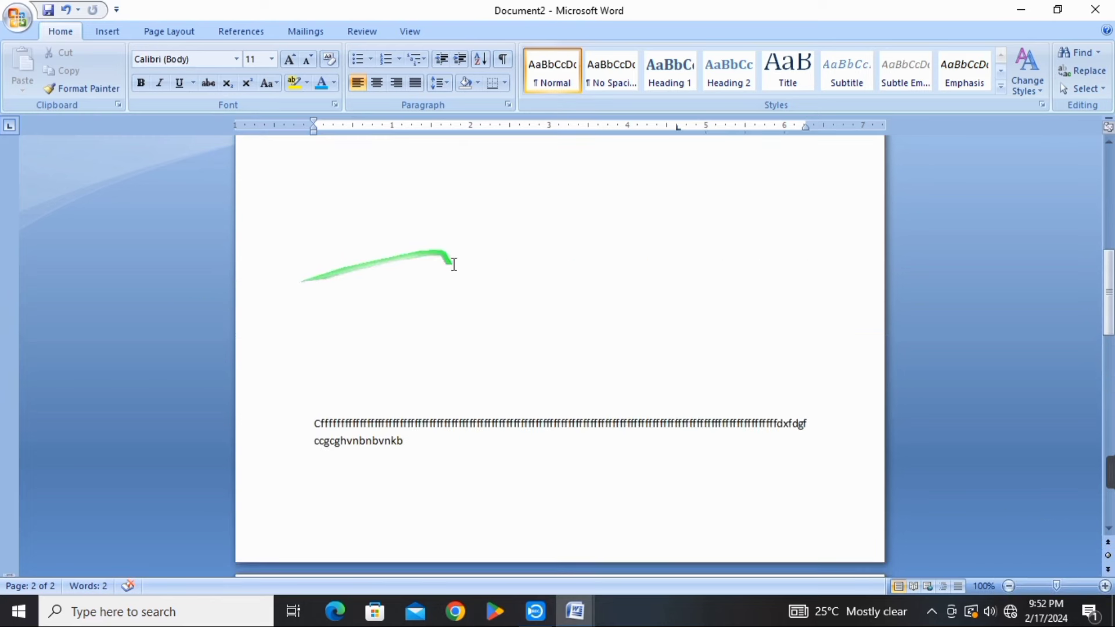
scroll(451, 276, up, 4)
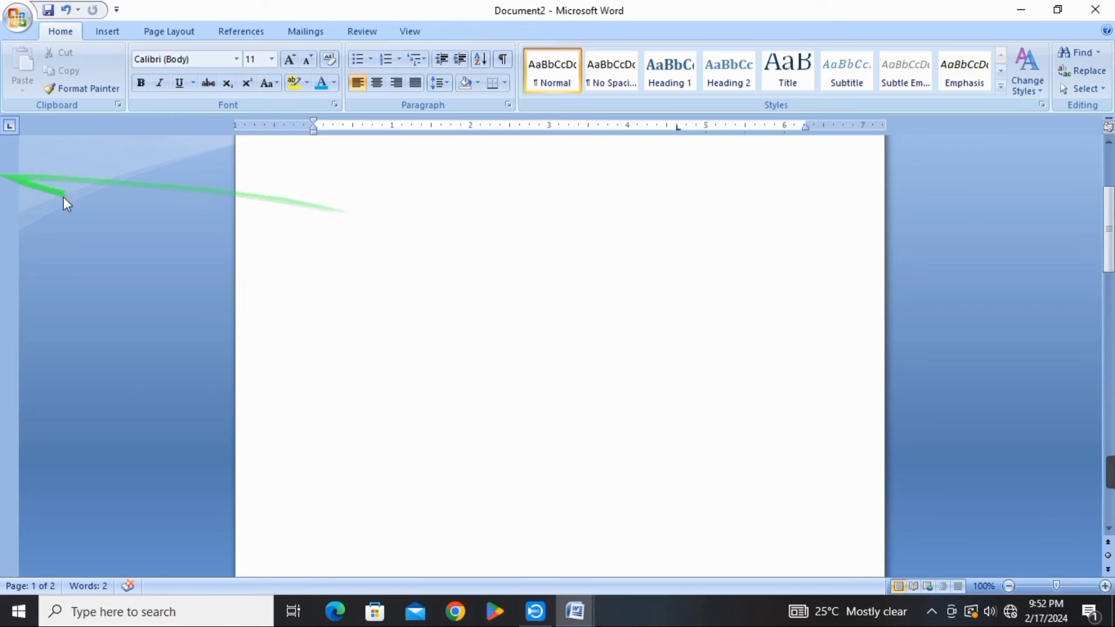